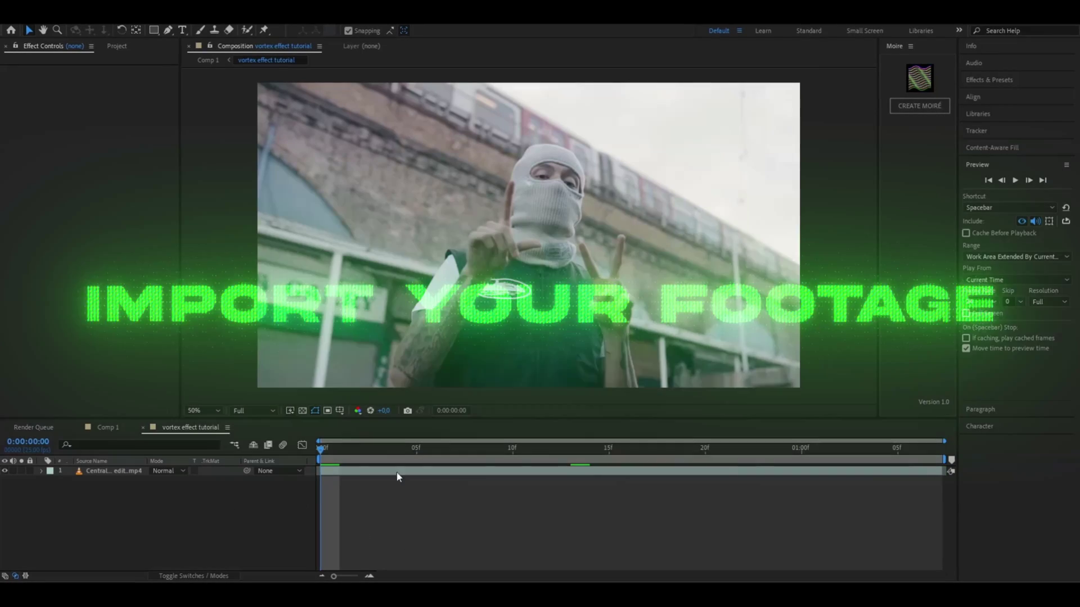
# Duplicate the rotoscoped footage layer and remove the Roto Brush & Refine Edge effect from the lower copy
pyautogui.moveTo(535, 452); pyautogui.dragTo(227, 460)
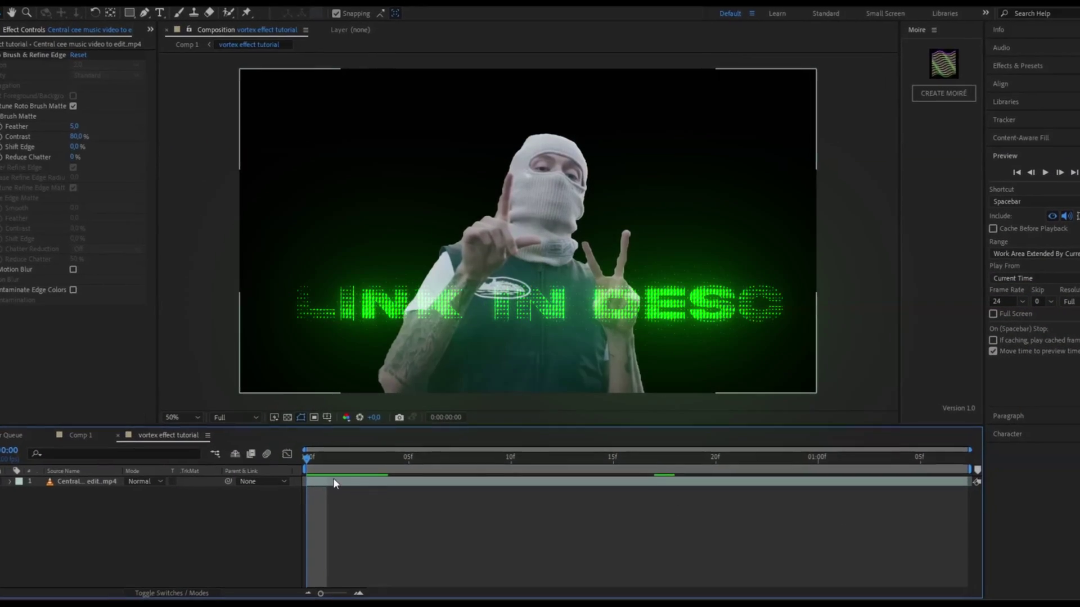
pyautogui.moveTo(313, 454); pyautogui.dragTo(469, 456)
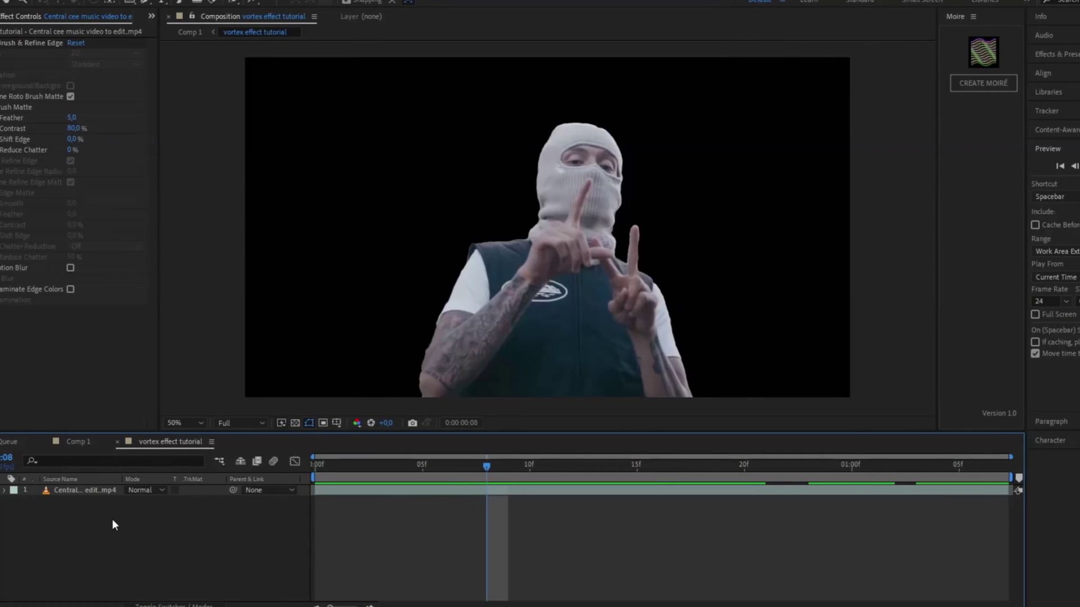
pyautogui.click(56, 490)
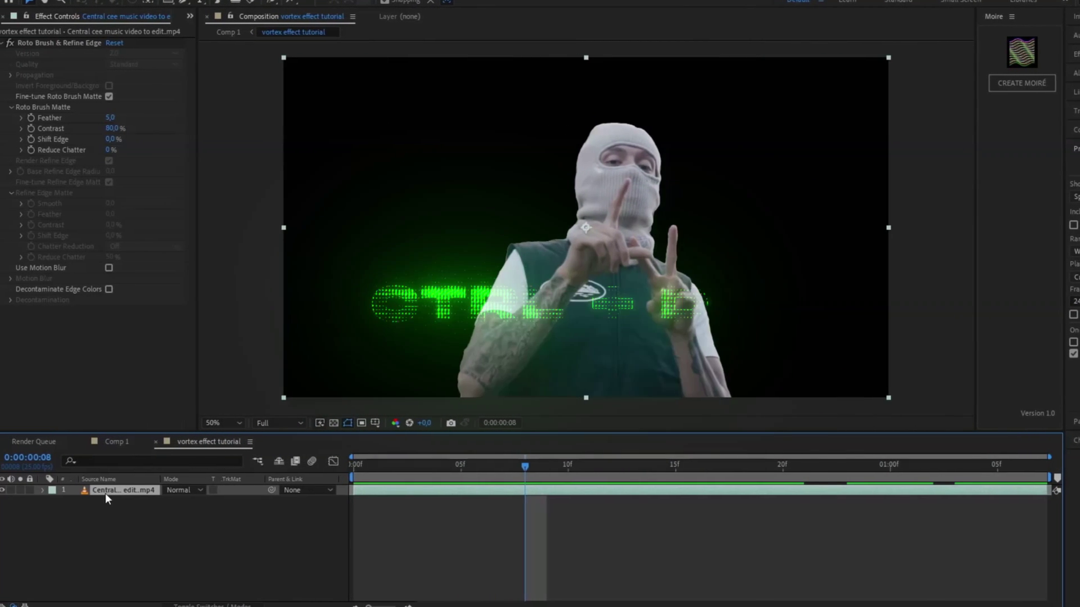
pyautogui.hotkey('ctrl', 'd')
pyautogui.click(117, 501)
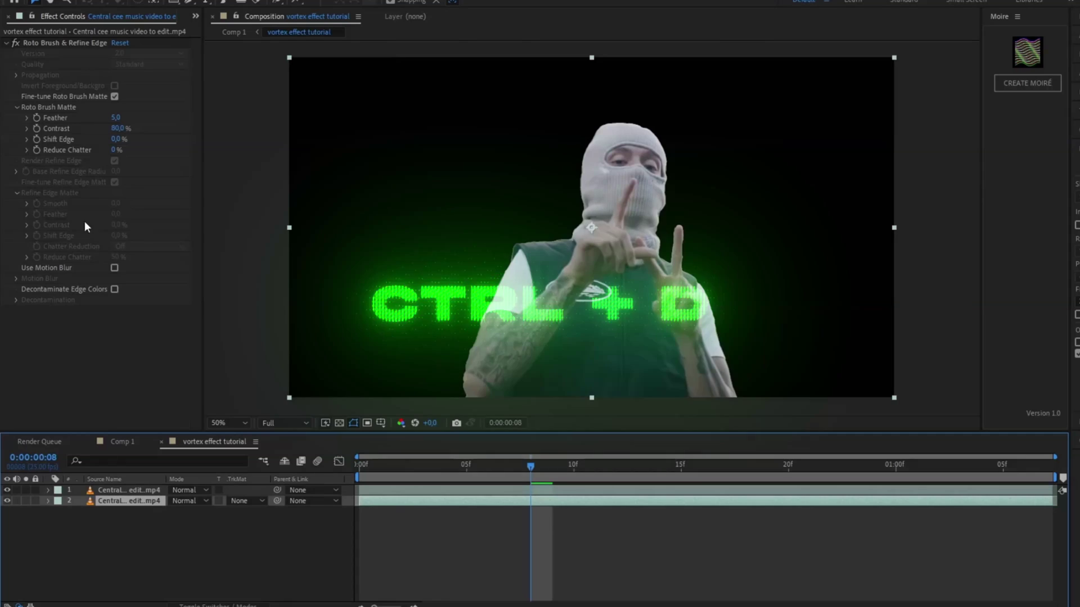
pyautogui.click(44, 44)
pyautogui.press('Delete')
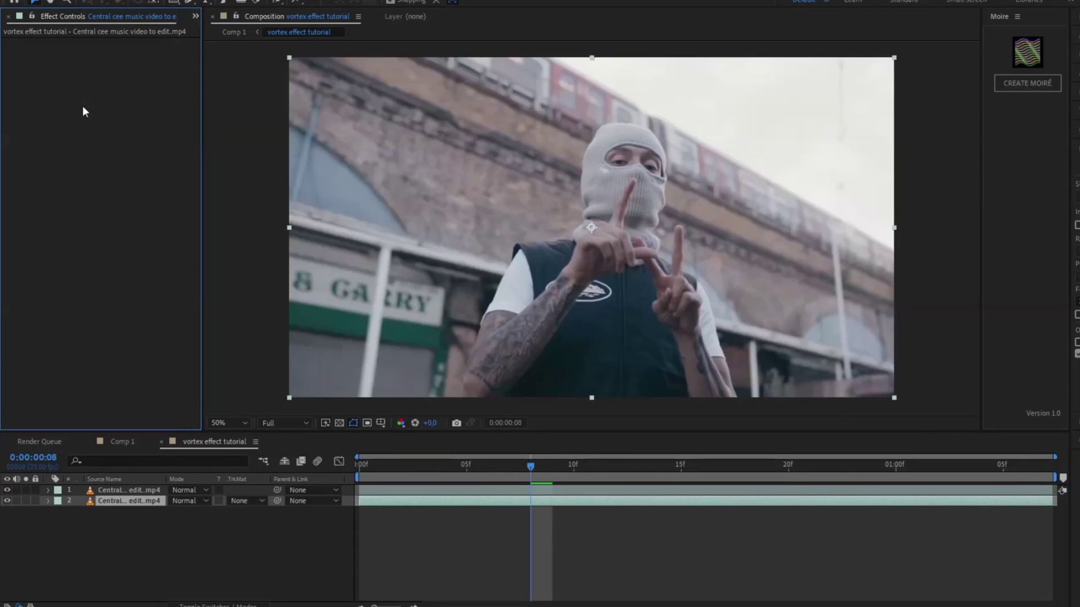
# Create a Moiré pattern at the first frame and set Moiré Spacing to 75, Moiré Pattern Movement to 167 and Moiré Flicker to 200
pyautogui.moveTo(531, 470); pyautogui.dragTo(536, 447)
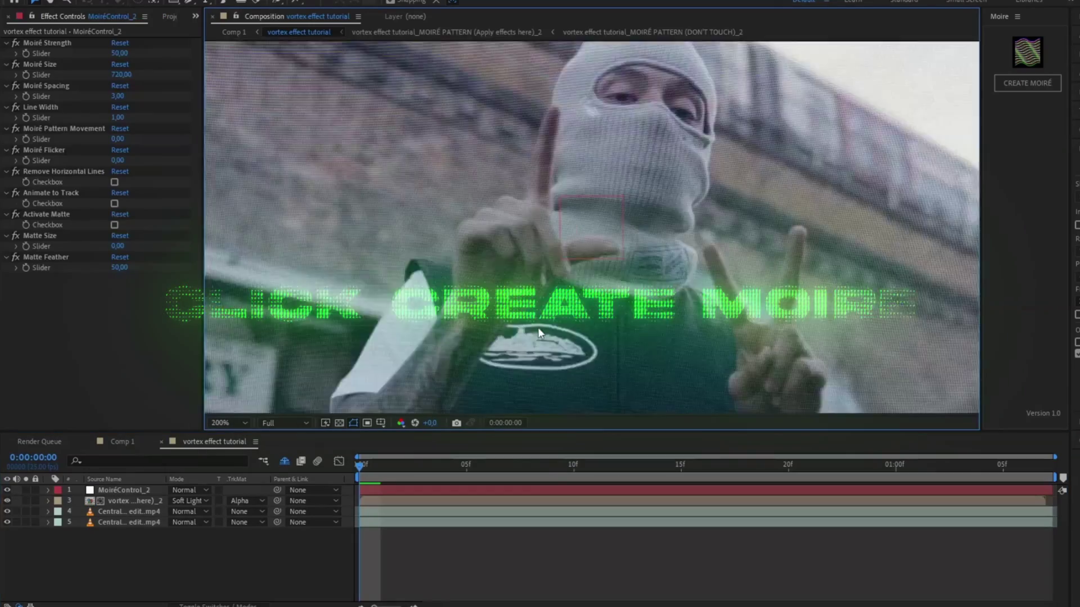
pyautogui.scroll(2, 537, 325)
pyautogui.scroll(-4, 530, 295)
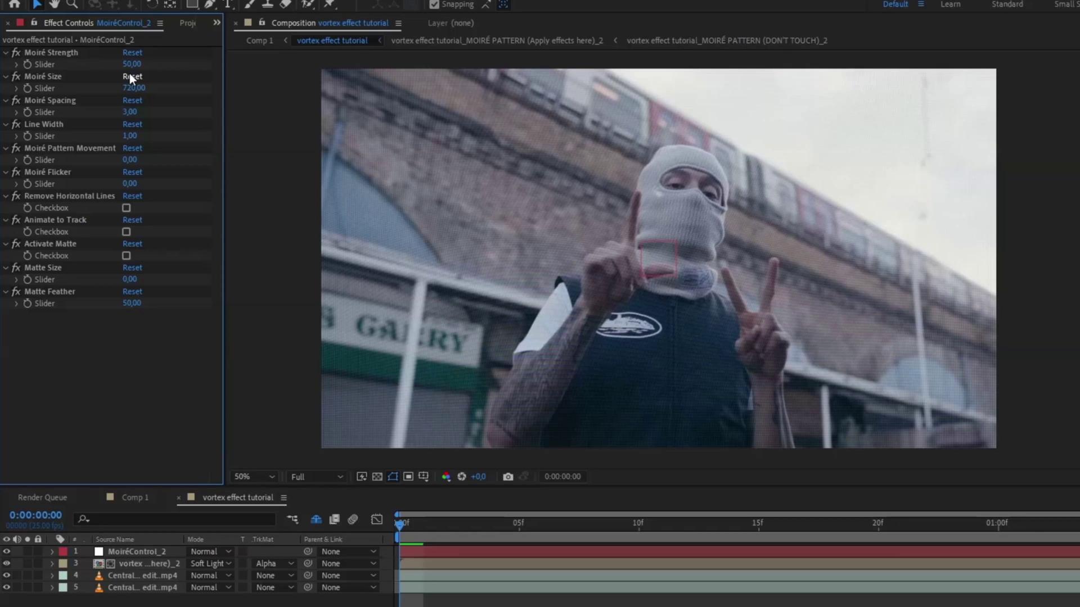
pyautogui.click(129, 112)
pyautogui.write('75')
pyautogui.press('Return')
pyautogui.write('167')
pyautogui.press('Tab')
pyautogui.write('200')
pyautogui.press('Return')
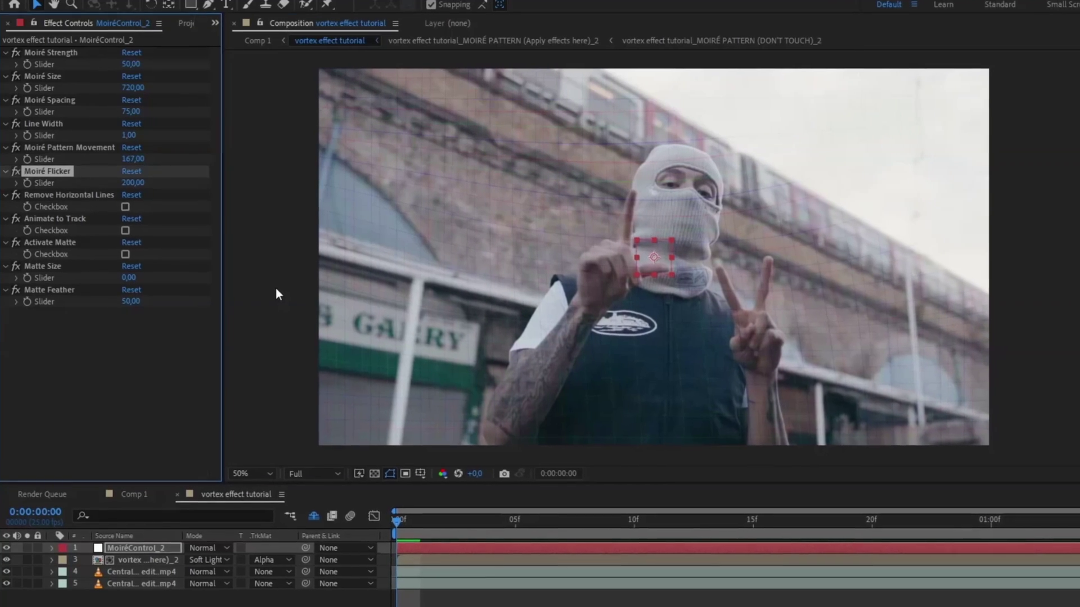
# Set the Moiré pattern layer's blending mode to Screen and inspect the grid lines up close
pyautogui.click(126, 530)
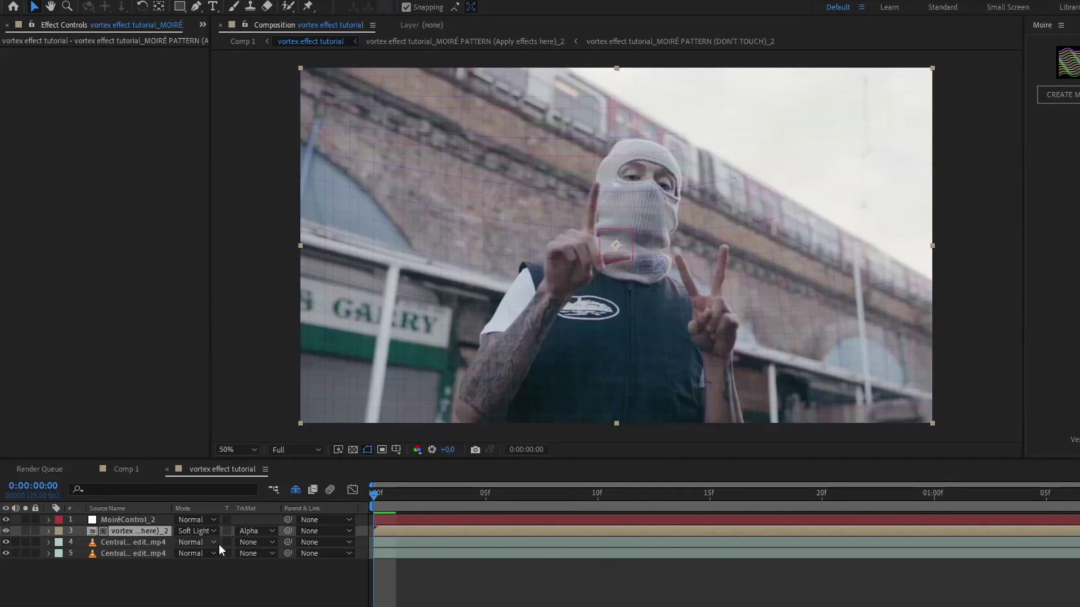
pyautogui.click(188, 532)
pyautogui.click(208, 253)
pyautogui.scroll(3, 558, 343)
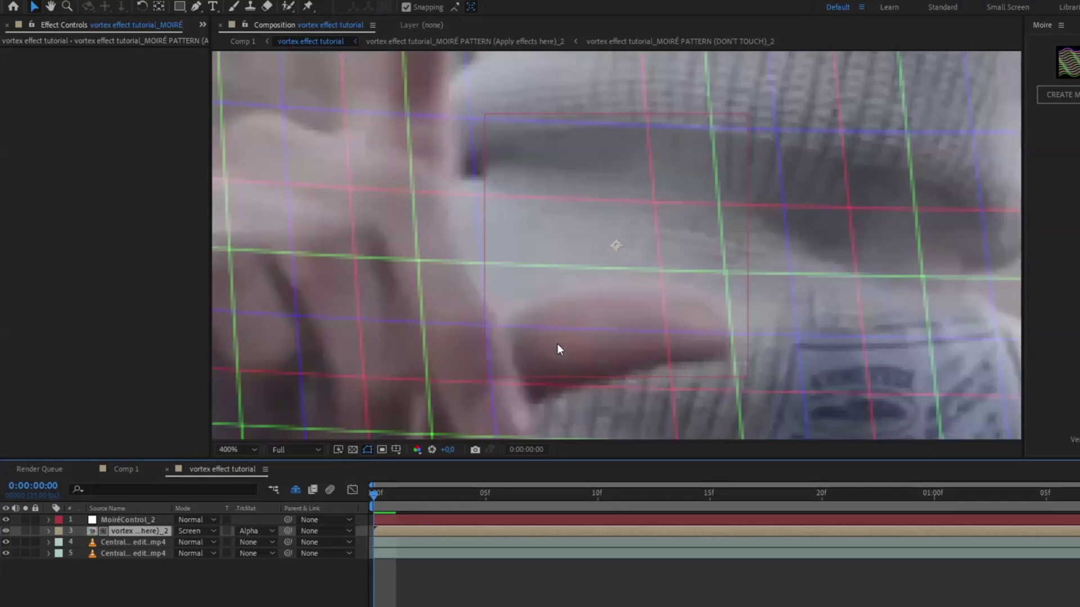
pyautogui.scroll(-4, 548, 335)
pyautogui.scroll(3, 541, 328)
pyautogui.scroll(-2, 541, 328)
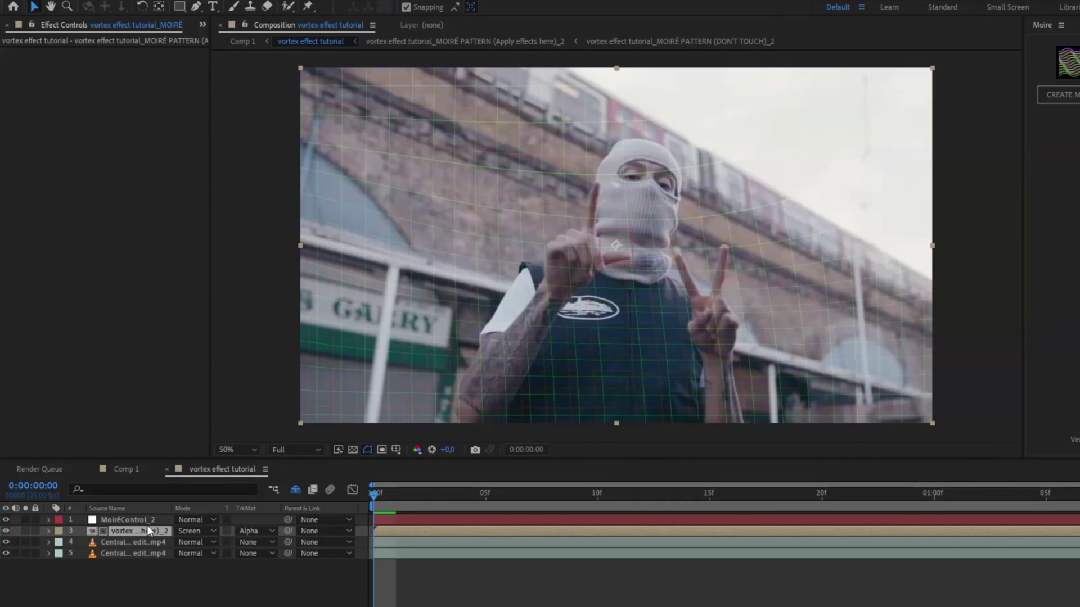
# Apply the Turbulent Displace effect to the Moiré pattern layer and preview the animation
pyautogui.click(138, 532)
pyautogui.hotkey('ctrl', 'space')
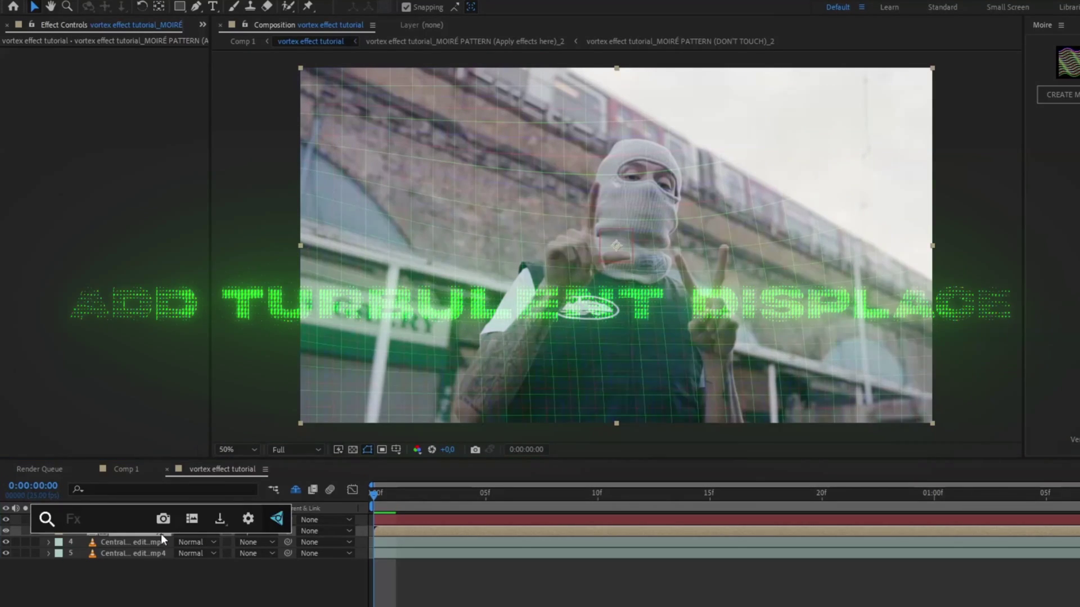
pyautogui.write('tur')
pyautogui.press('Return')
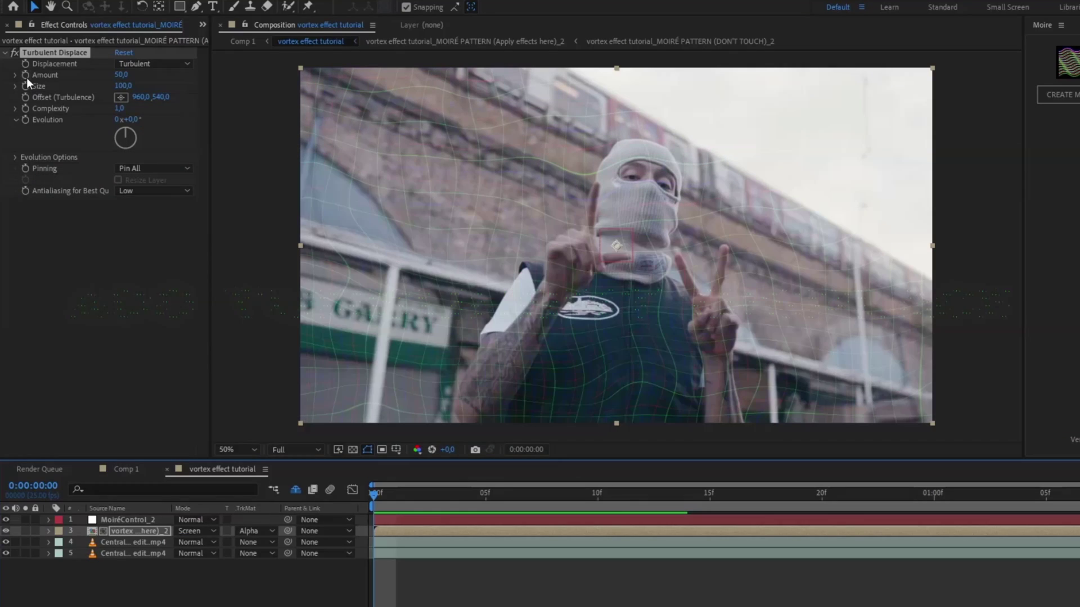
pyautogui.press('space')
# Set Turbulent Displace Size to 300, and keyframe Amount from 50 to 0 and Evolution from 0 to one revolution by 0:00:01:07
pyautogui.click(126, 77)
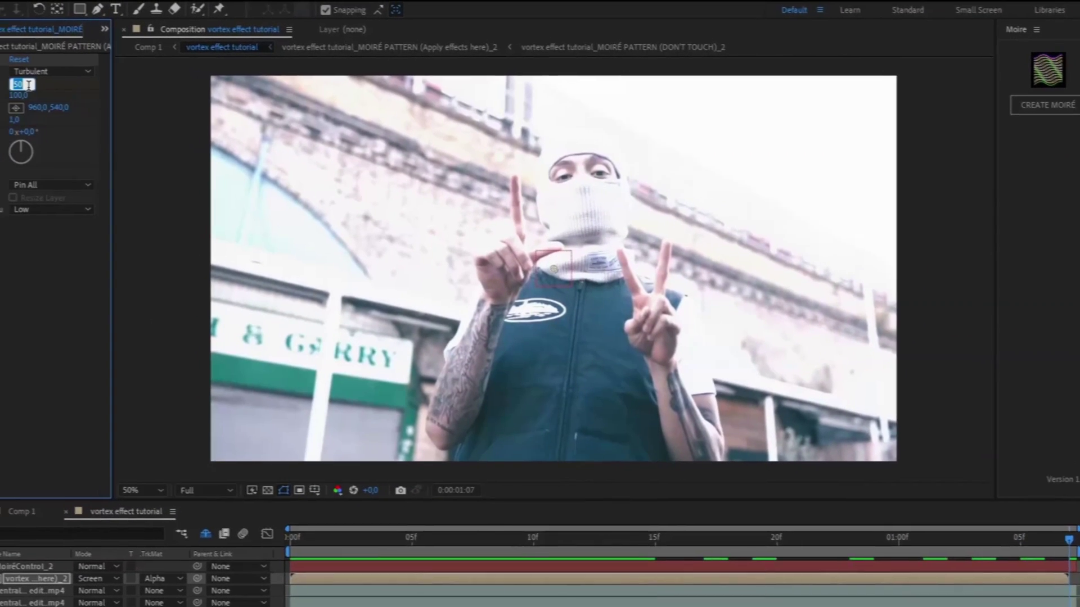
pyautogui.press('Tab')
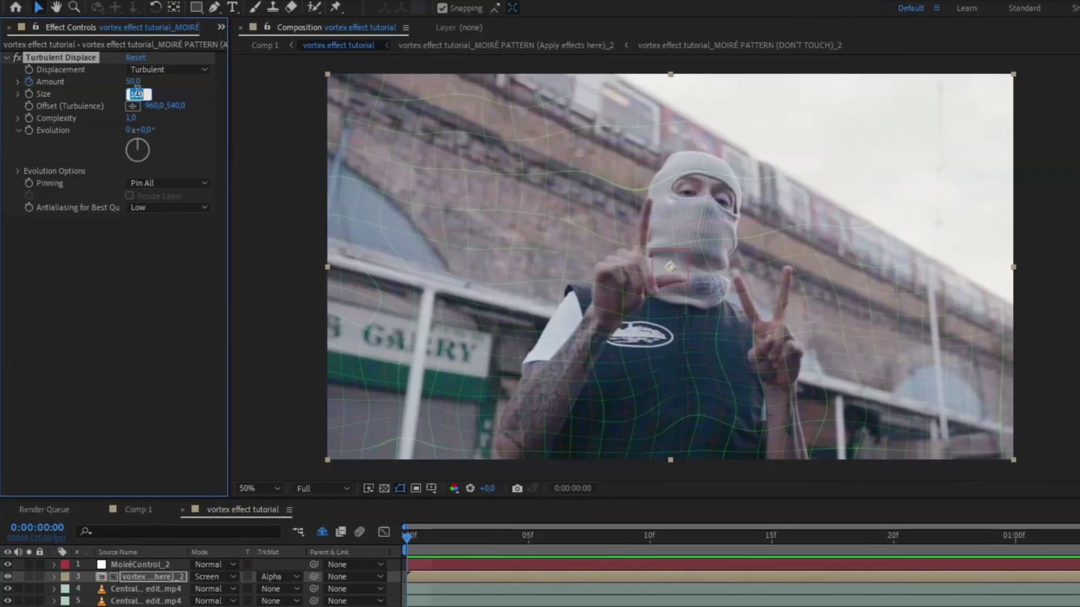
pyautogui.write('300')
pyautogui.press('Return')
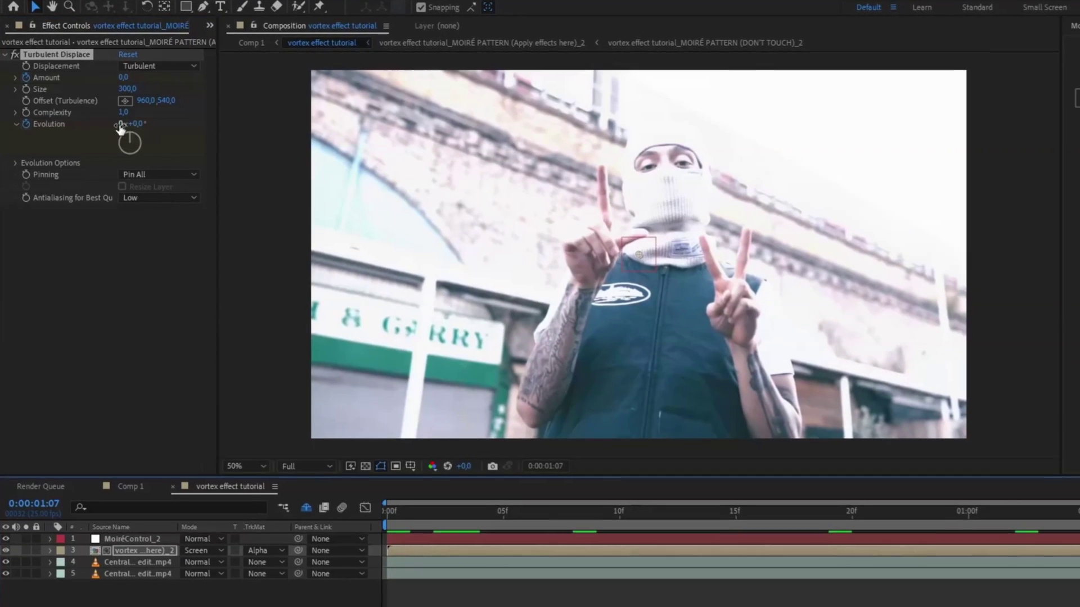
pyautogui.click(126, 131)
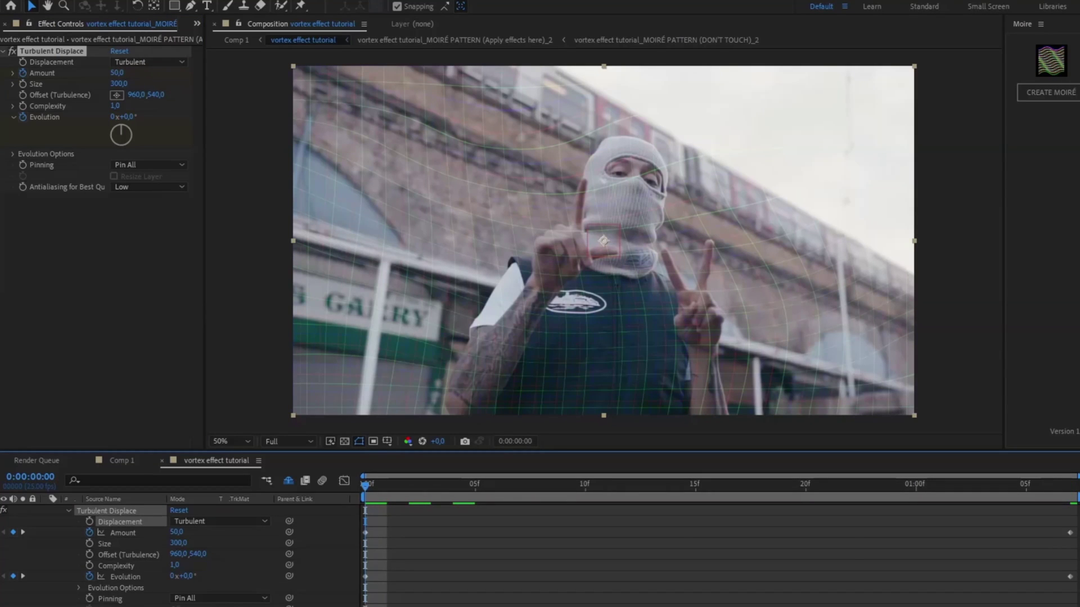
# Easy-ease the Turbulent Displace keyframes and reshape the Amount curve to drop steeply at the start and ease out slowly
pyautogui.press('F9')
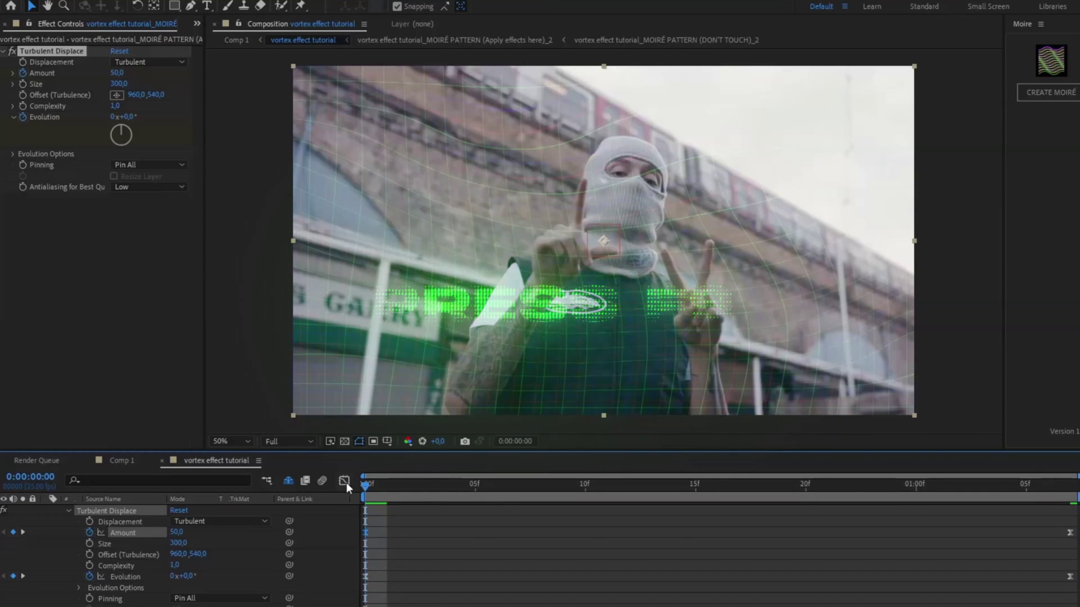
pyautogui.click(345, 482)
pyautogui.moveTo(599, 513); pyautogui.dragTo(295, 574)
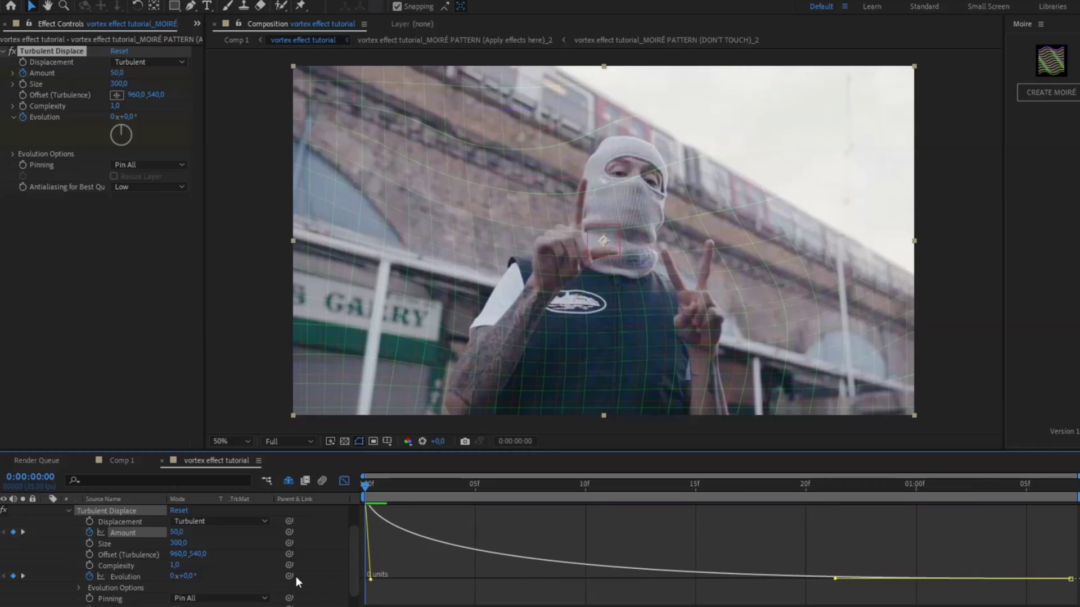
pyautogui.click(344, 482)
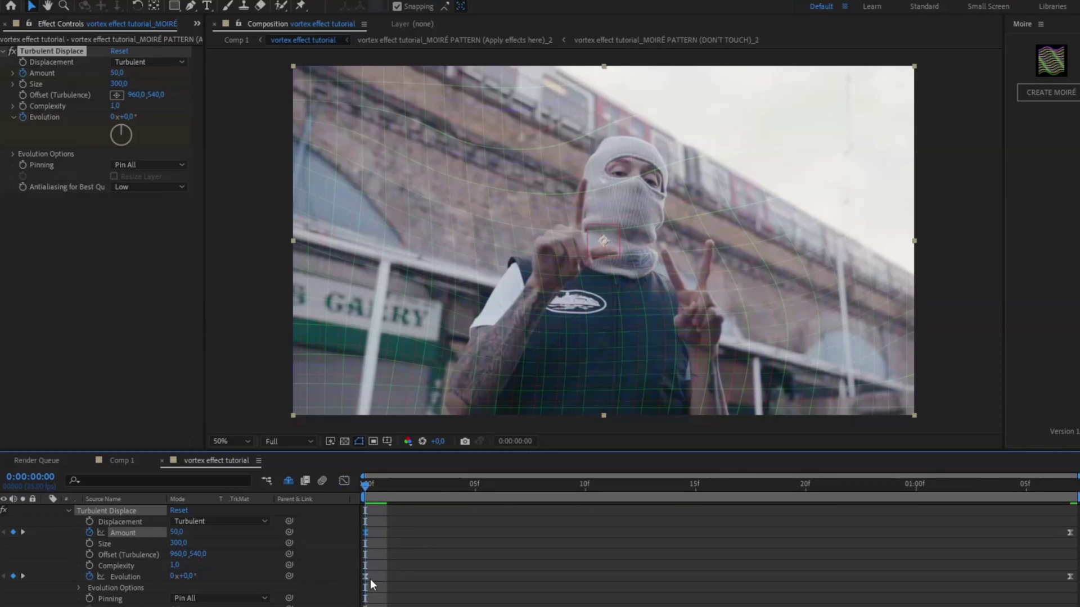
# Reshape the Evolution curve to rise steeply at the start and ease out slowly, then preview the animation
pyautogui.click(366, 577)
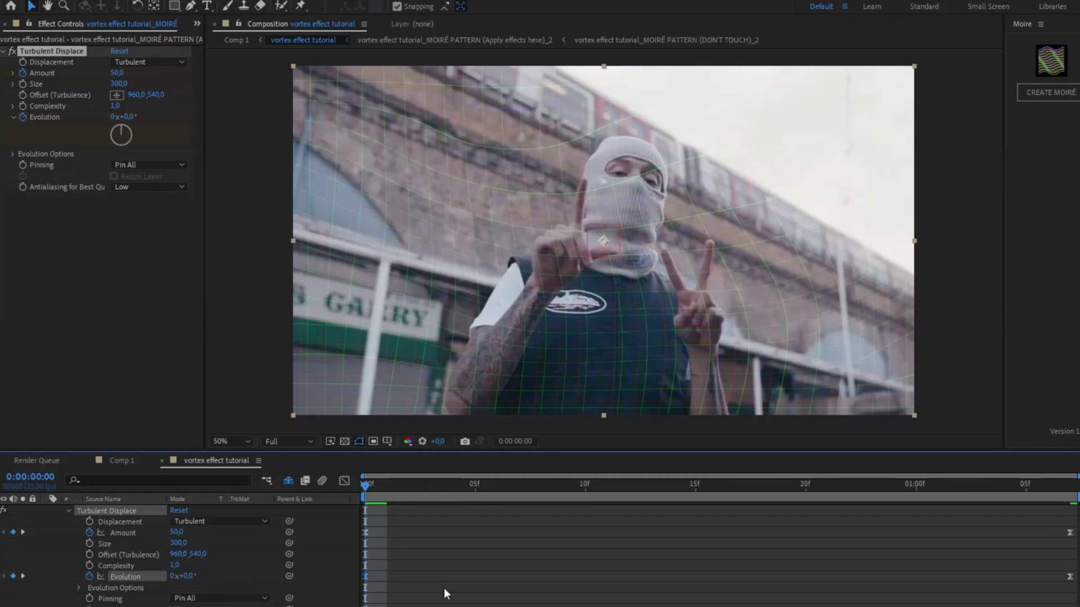
pyautogui.click(344, 482)
pyautogui.moveTo(600, 600); pyautogui.dragTo(325, 518)
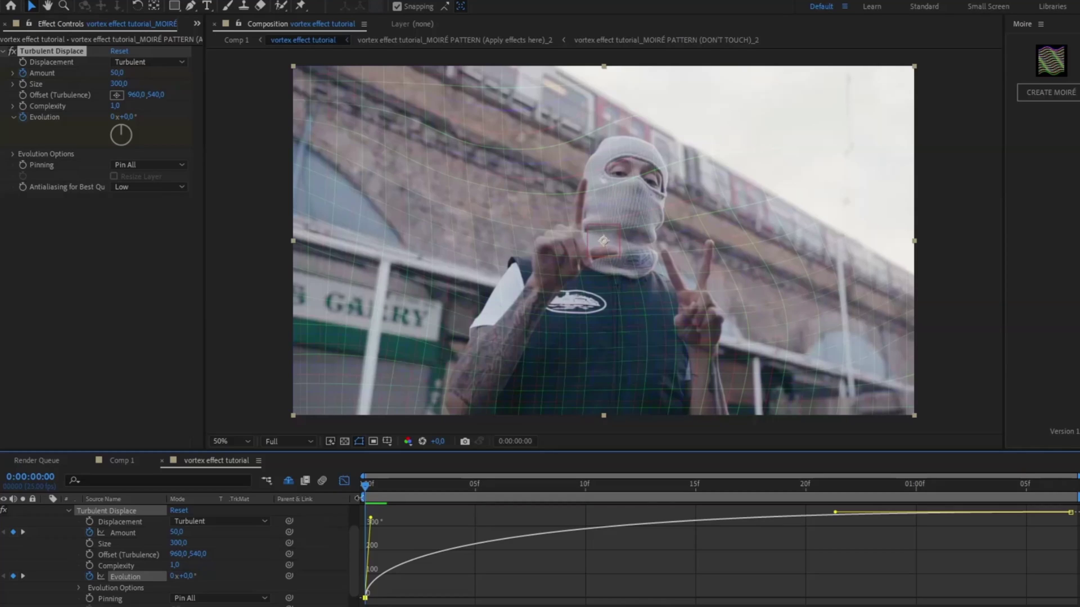
pyautogui.press('space')
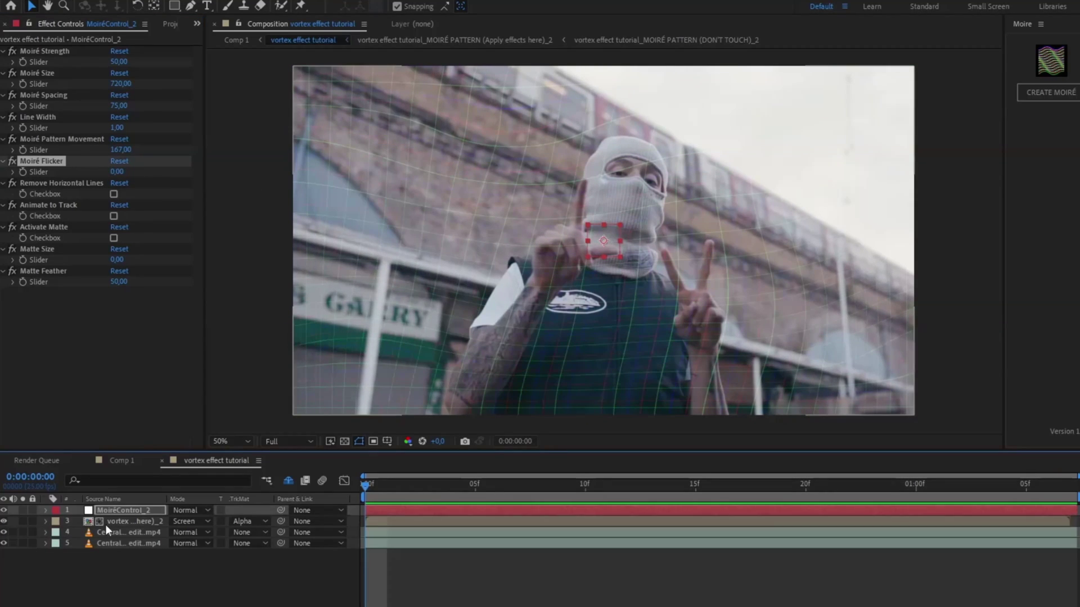
# Apply Deep Glow to the Moiré pattern layer with Radius 800 and Exposure 3
pyautogui.click(1044, 520)
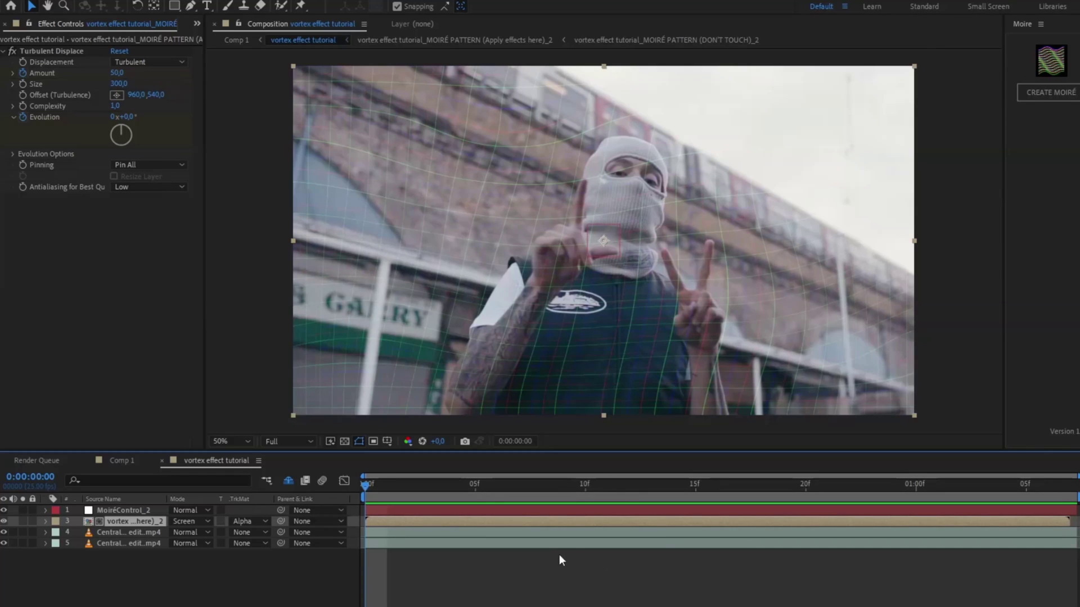
pyautogui.hotkey('ctrl', 'space')
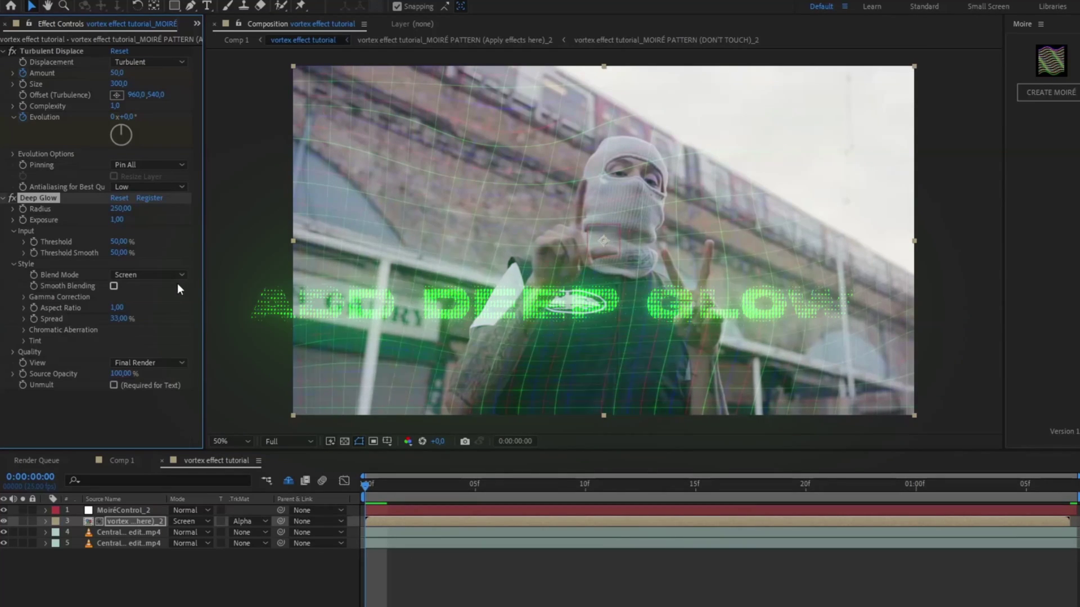
pyautogui.click(121, 208)
pyautogui.write('800')
pyautogui.press('Return')
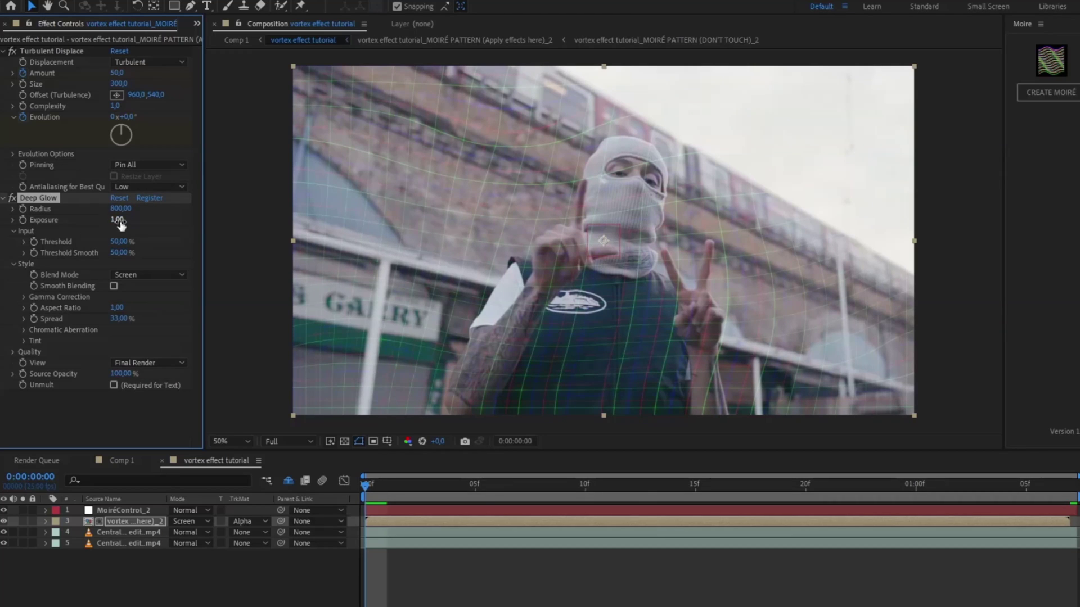
pyautogui.press('Return')
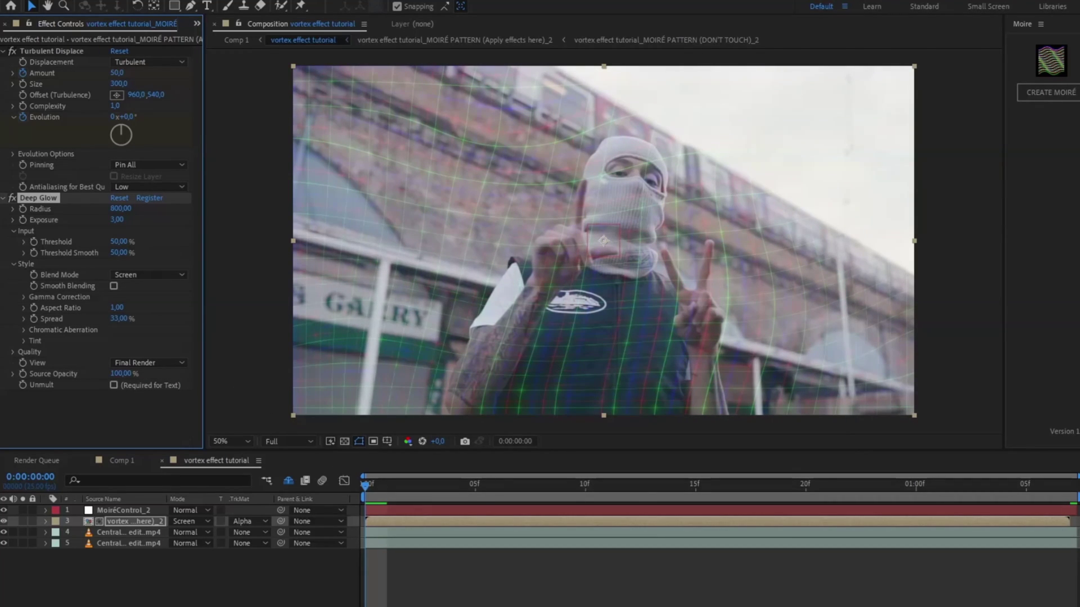
# Apply the Warp effect with the FishEye style and keyframe Bend from -100 at the first frame to 0 at 0:00:01:07
pyautogui.hotkey('ctrl', 'space')
pyautogui.write('warp')
pyautogui.press('Return')
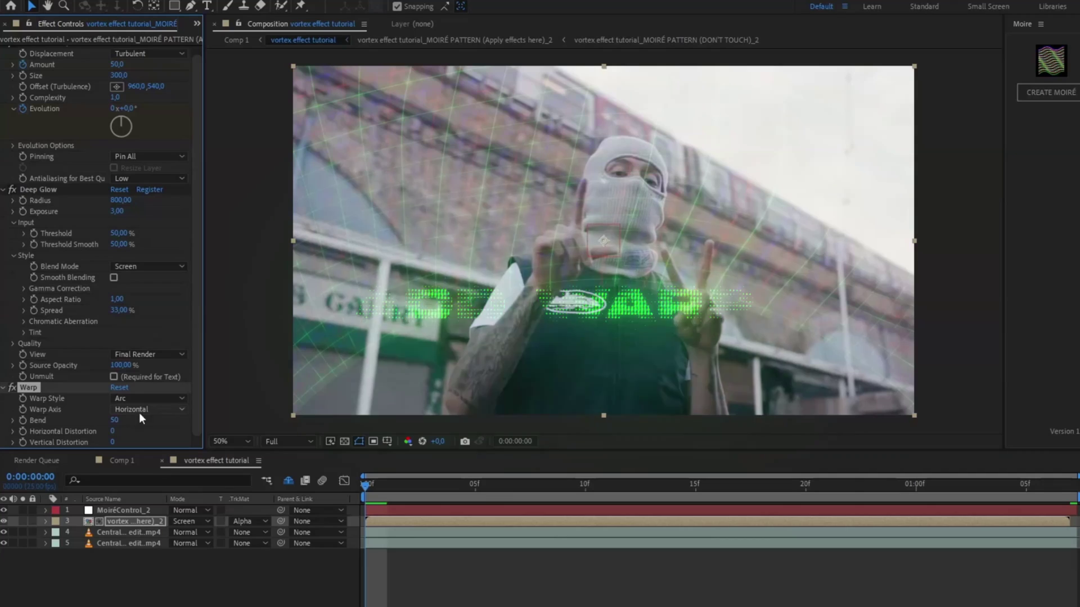
pyautogui.click(118, 399)
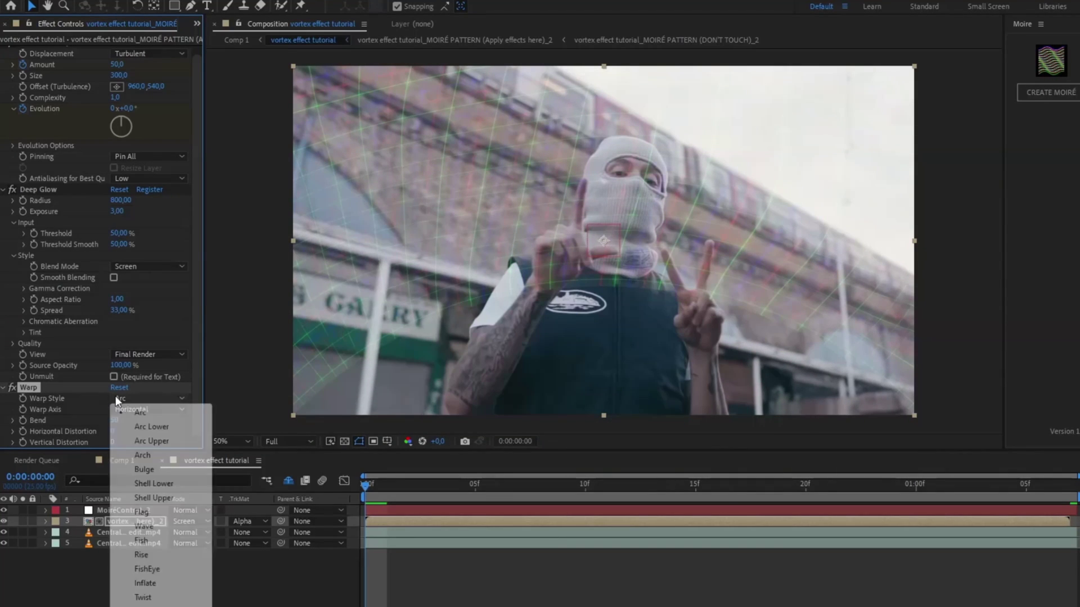
pyautogui.click(147, 569)
pyautogui.write('-100')
pyautogui.press('Return')
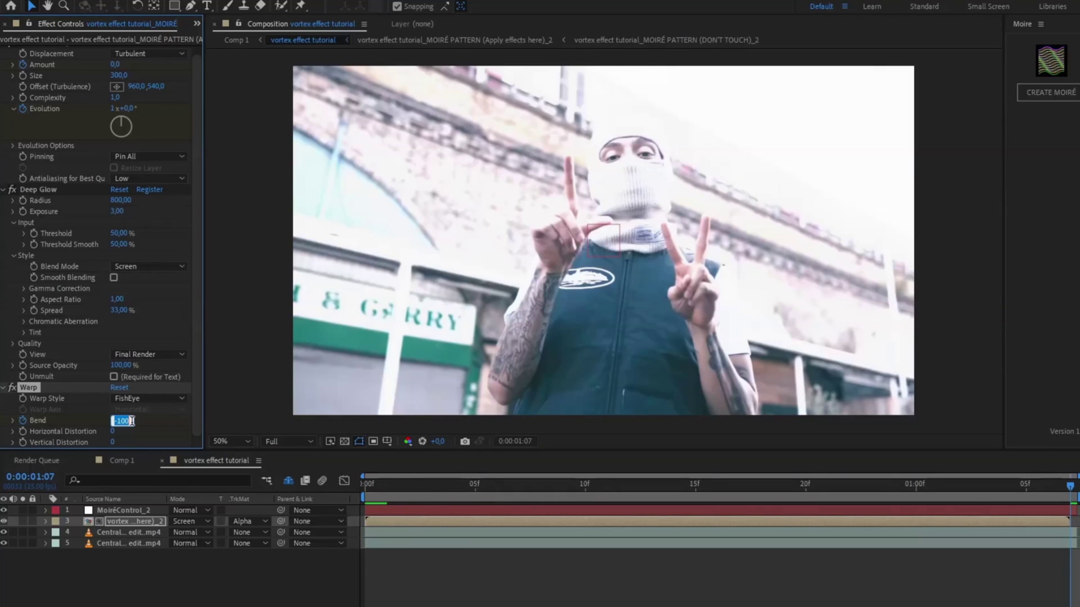
# Easy-ease the Warp Bend keyframes and reshape their curve for a fast start and a slow ease-out
pyautogui.click(46, 521)
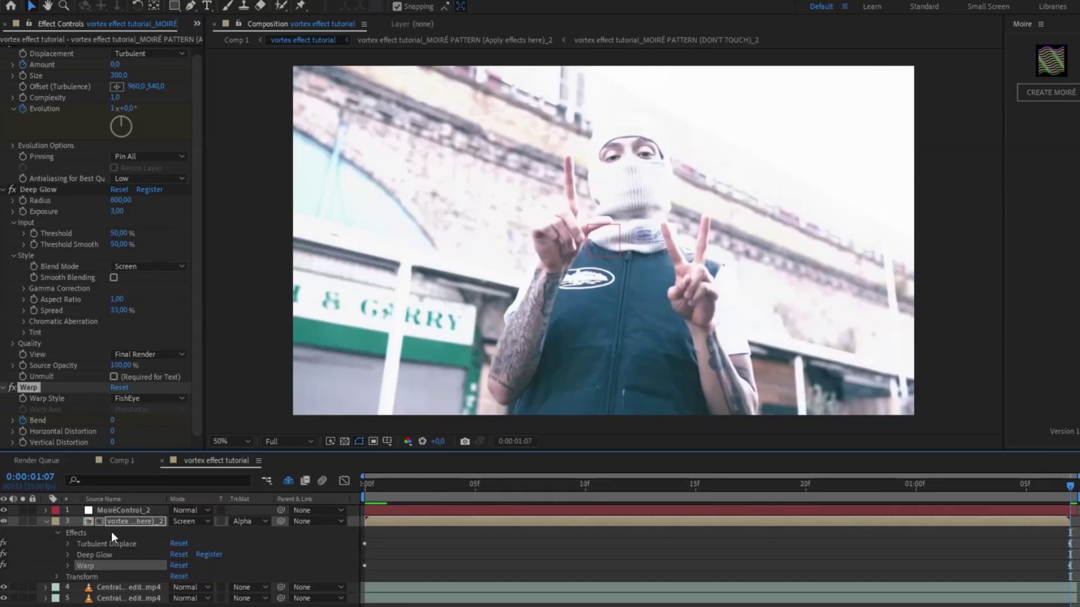
pyautogui.click(67, 567)
pyautogui.scroll(-1, 69, 568)
pyautogui.moveTo(363, 568); pyautogui.dragTo(751, 605)
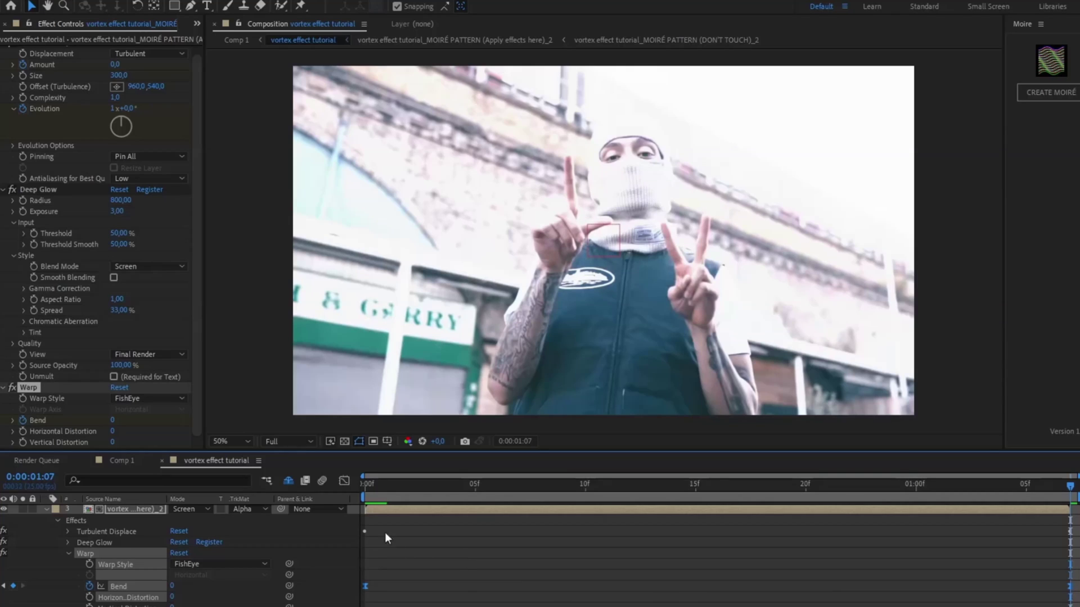
pyautogui.click(344, 480)
pyautogui.click(365, 598)
pyautogui.moveTo(601, 598); pyautogui.dragTo(302, 512)
# Apply the S_WarpVortex effect to the Moiré pattern layer and set Vortex Start to -300
pyautogui.hotkey('ctrl', 'space')
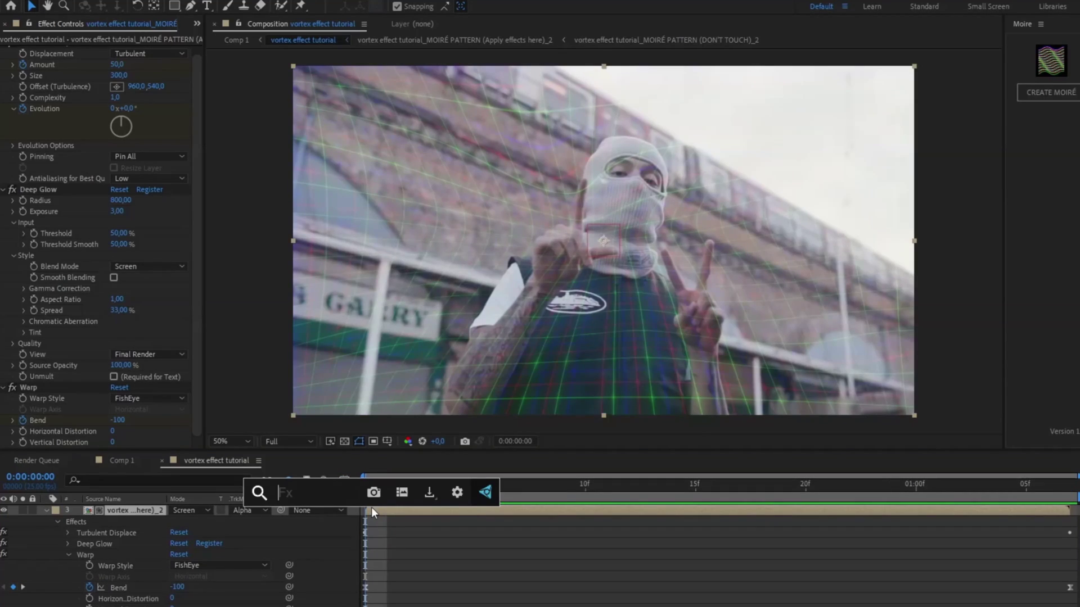
pyautogui.write('warpvortex')
pyautogui.press('Return')
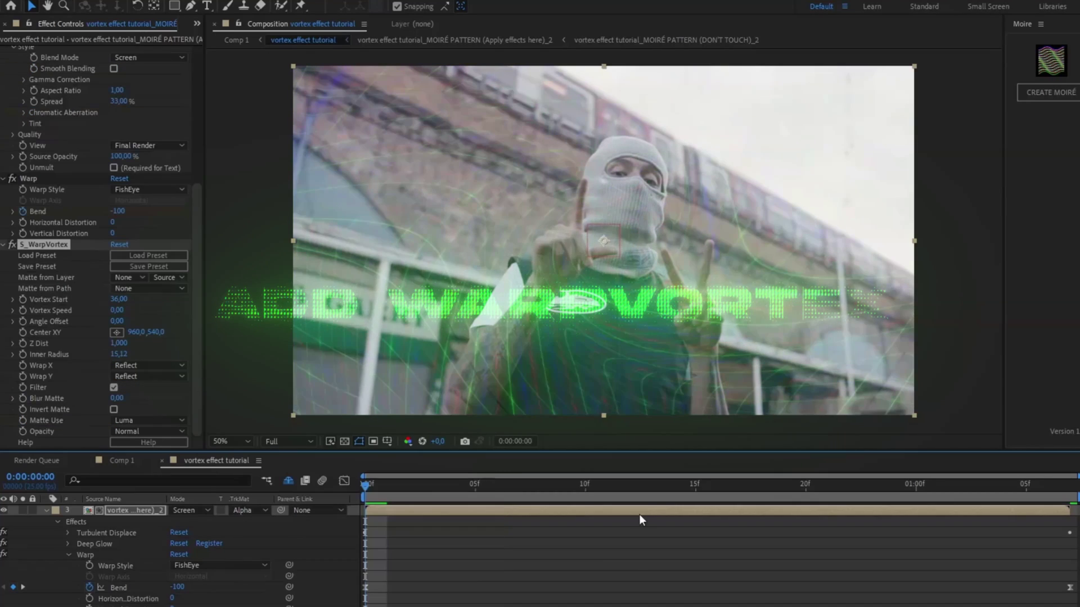
pyautogui.click(118, 300)
pyautogui.write('-300')
pyautogui.press('Return')
# Keyframe S_WarpVortex Vortex Start from -300 at the first frame to a weaker twist at 0:00:01:07
pyautogui.click(21, 299)
pyautogui.moveTo(366, 488); pyautogui.dragTo(1071, 493)
pyautogui.click(123, 299)
pyautogui.press('Return')
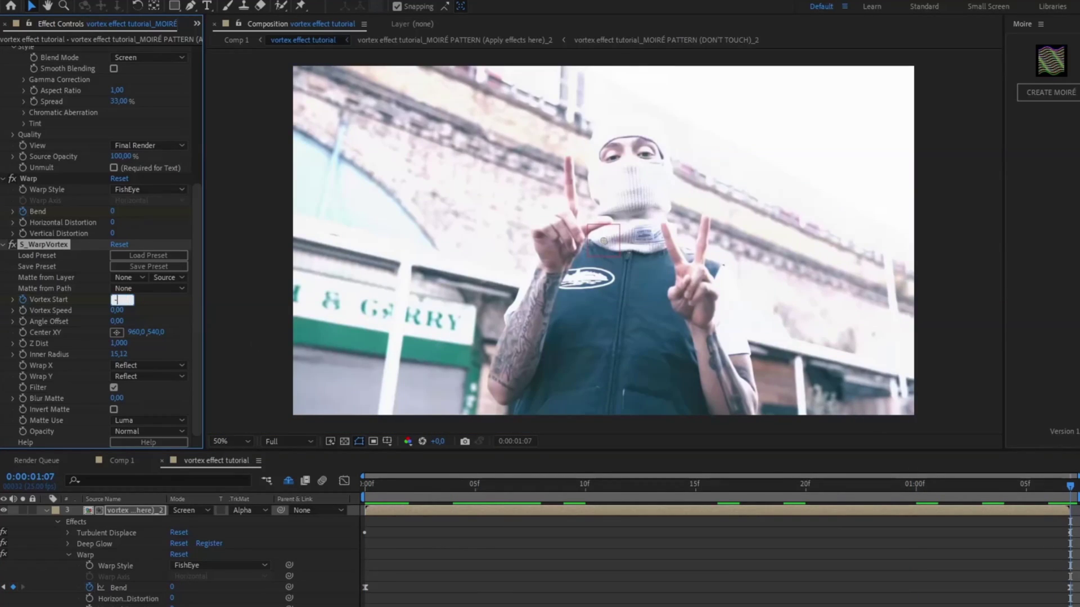
pyautogui.press('Home')
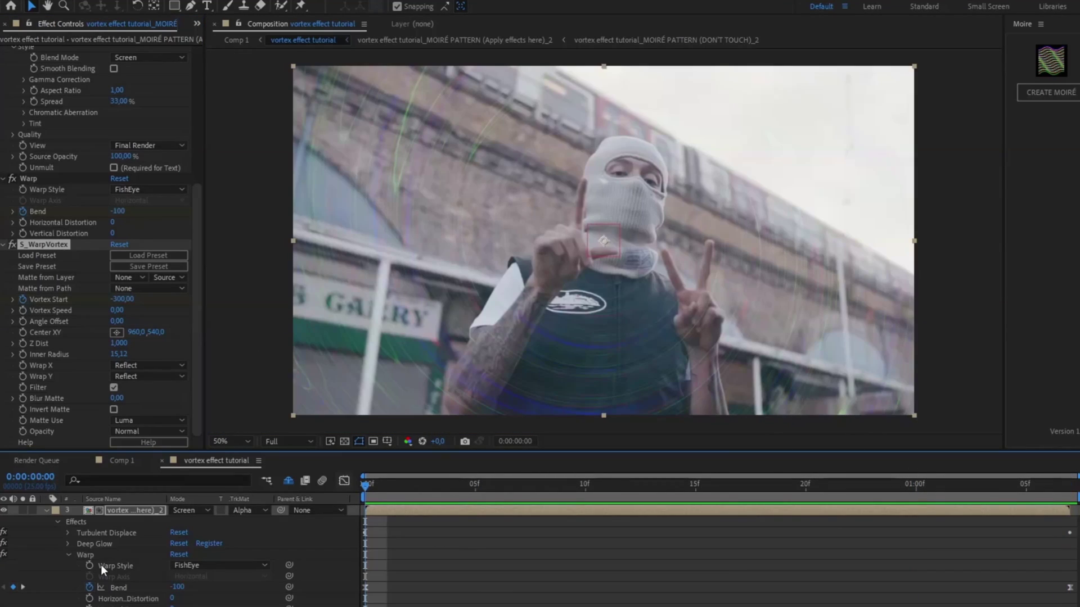
# Easy-ease the Vortex Start keyframes, reshape their curve for a fast start and slow ease-out, and preview the motion
pyautogui.click(69, 553)
pyautogui.scroll(-2, 66, 581)
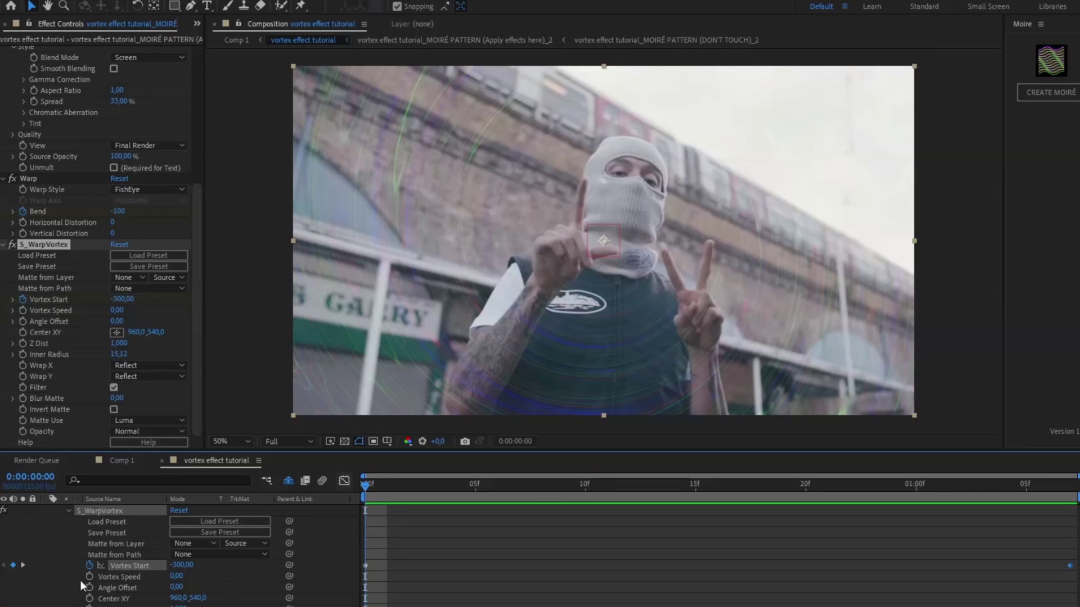
pyautogui.moveTo(1076, 578); pyautogui.dragTo(362, 556)
pyautogui.press('F9')
pyautogui.click(345, 481)
pyautogui.click(344, 481)
pyautogui.click(344, 481)
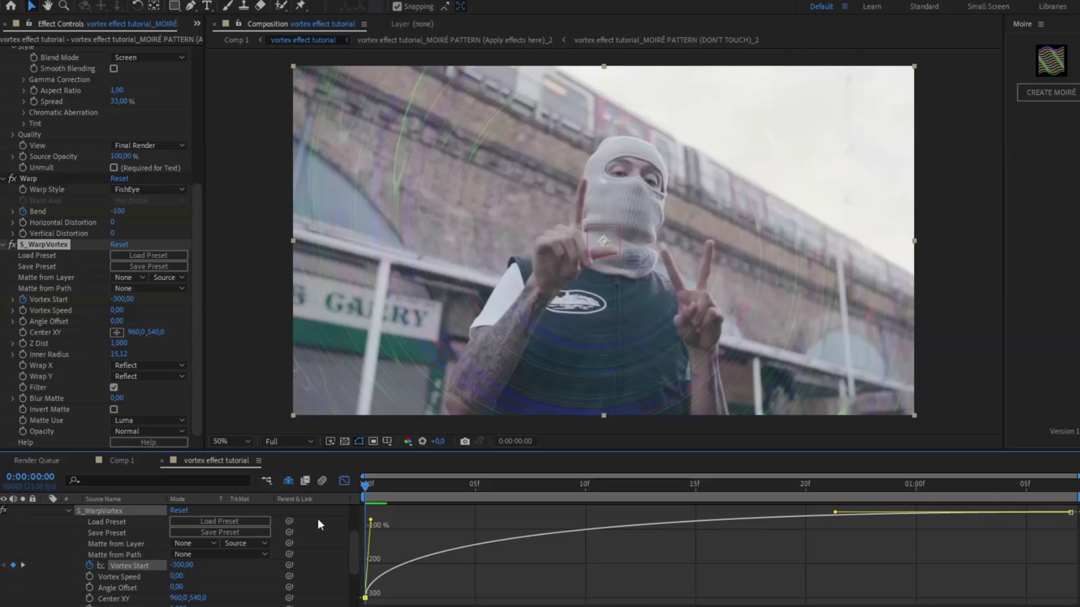
pyautogui.press('space')
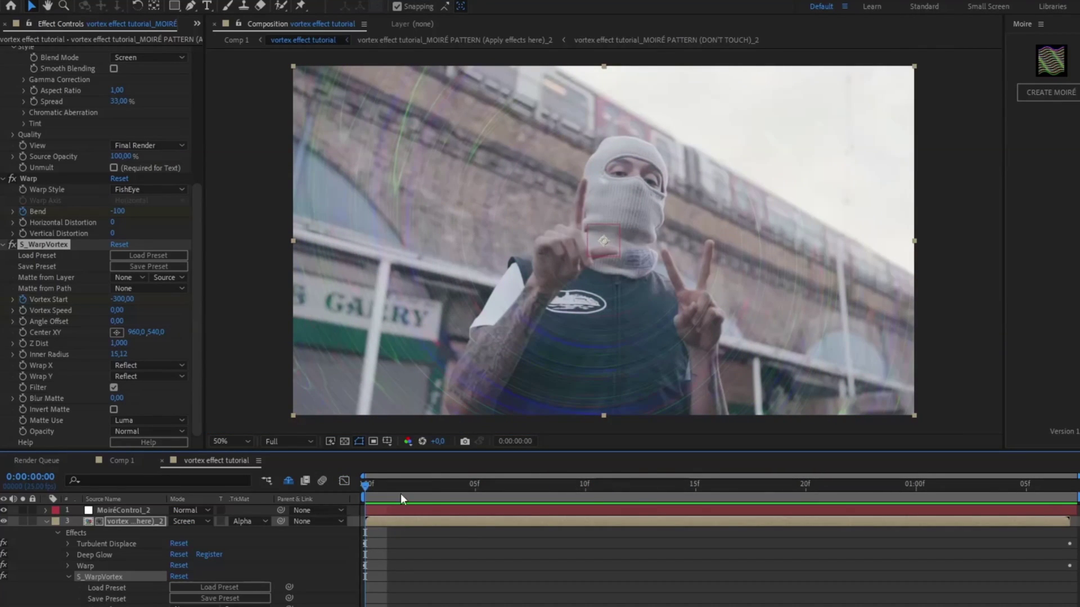
pyautogui.moveTo(401, 494); pyautogui.dragTo(258, 487)
# Apply the 4-Color Gradient effect to the Moiré pattern layer and set Color 1 to cyan
pyautogui.hotkey('ctrl', 'space')
pyautogui.write('4')
pyautogui.click(327, 510)
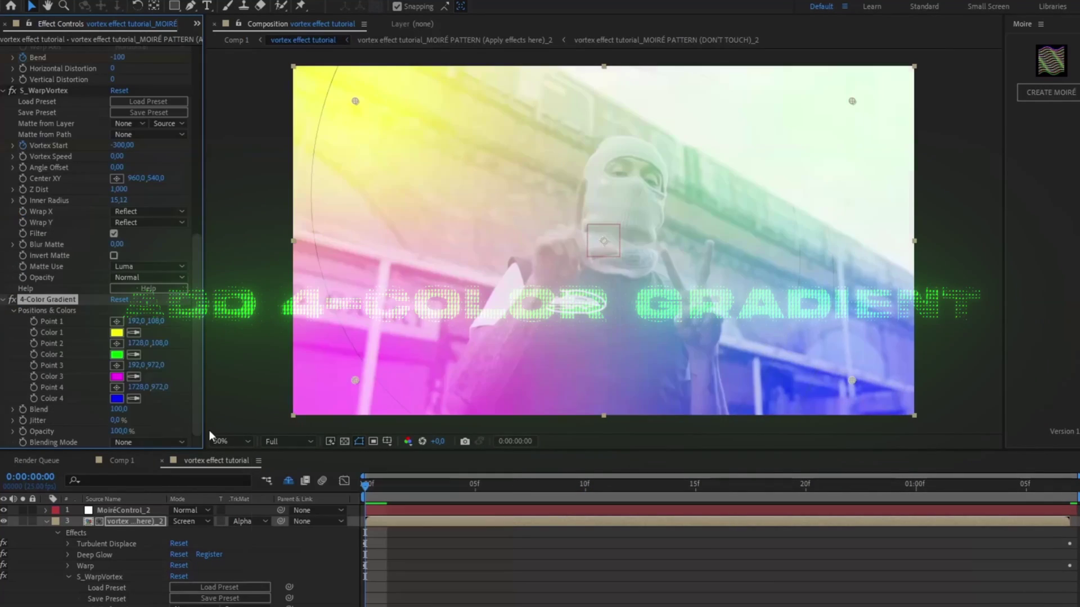
pyautogui.click(117, 332)
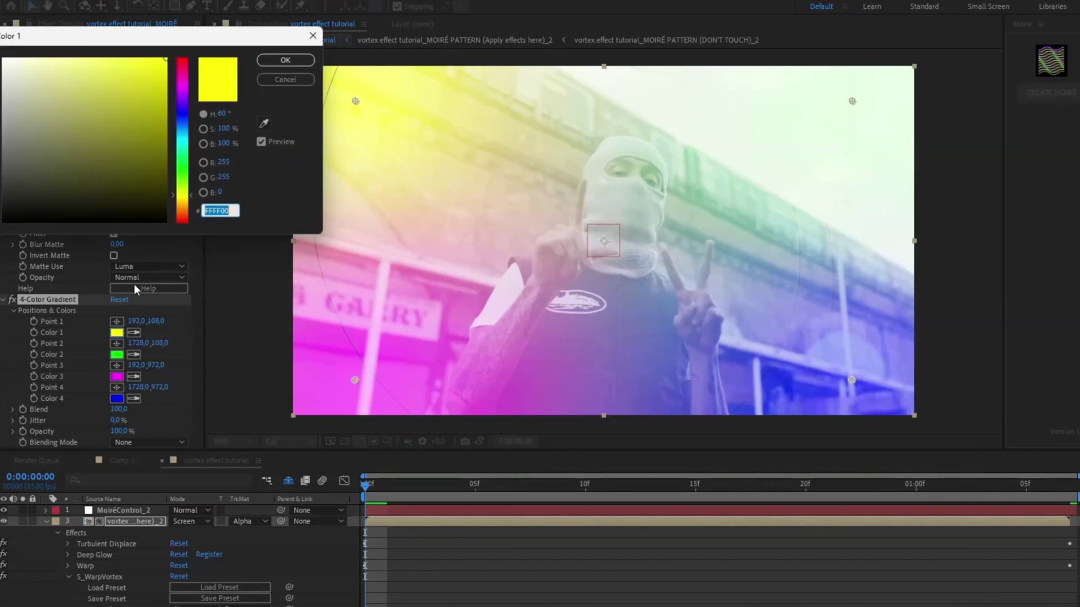
pyautogui.click(185, 140)
pyautogui.press('Return')
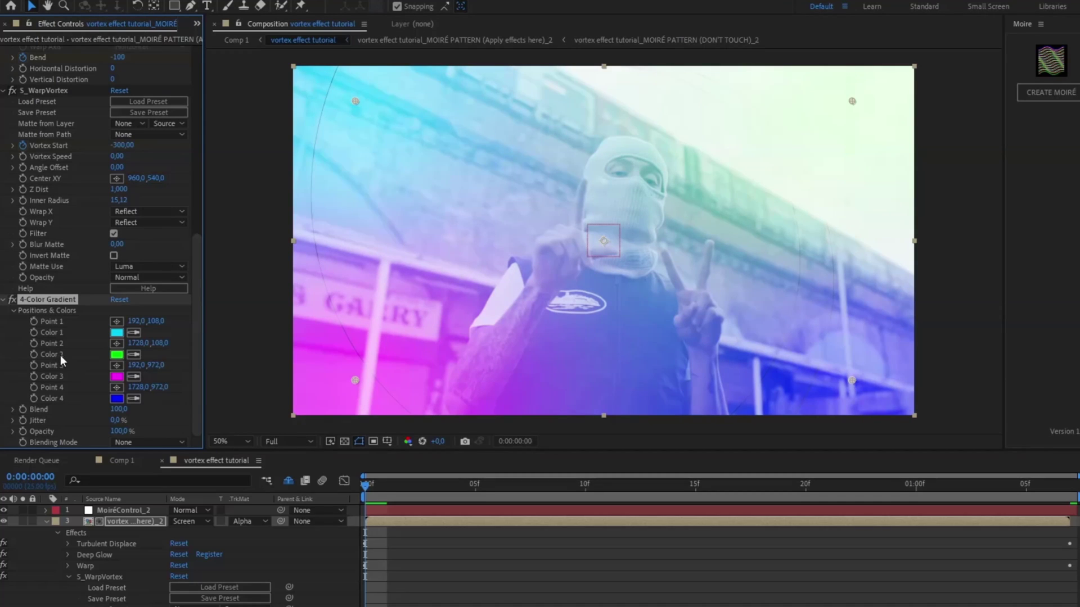
# Set the gradient's Color 2 to the magenta of Color 3, Color 4 to cyan, and its Blending Mode to Hue
pyautogui.click(116, 376)
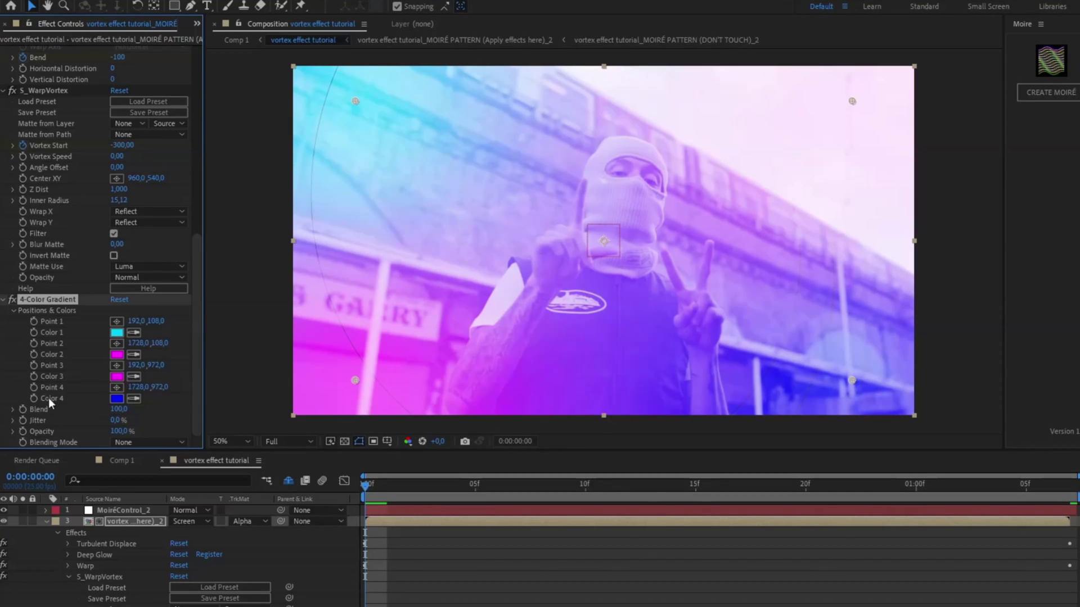
pyautogui.click(118, 331)
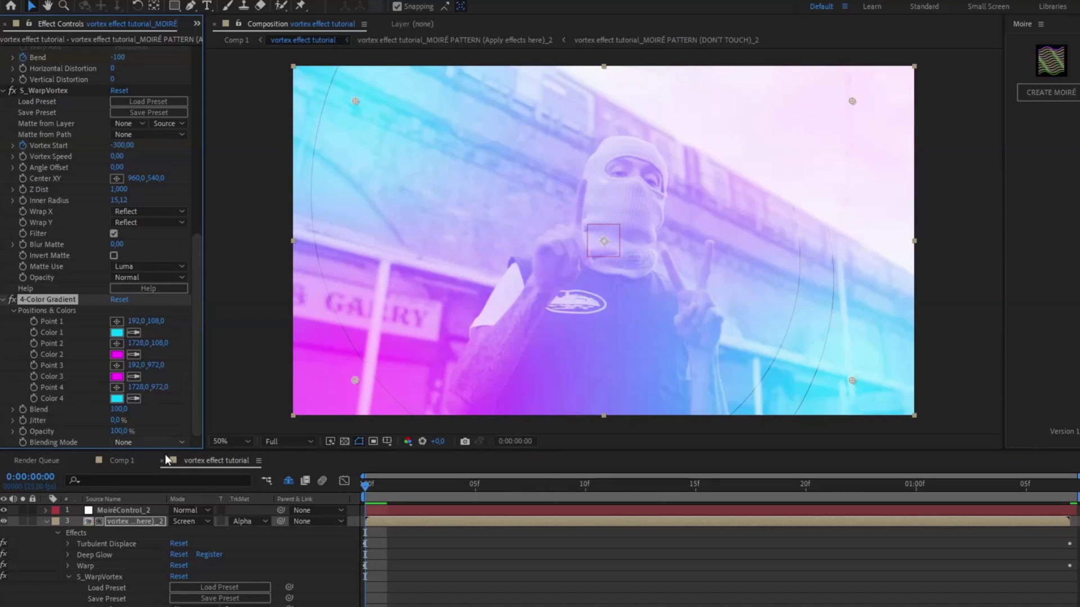
pyautogui.click(147, 442)
pyautogui.click(149, 402)
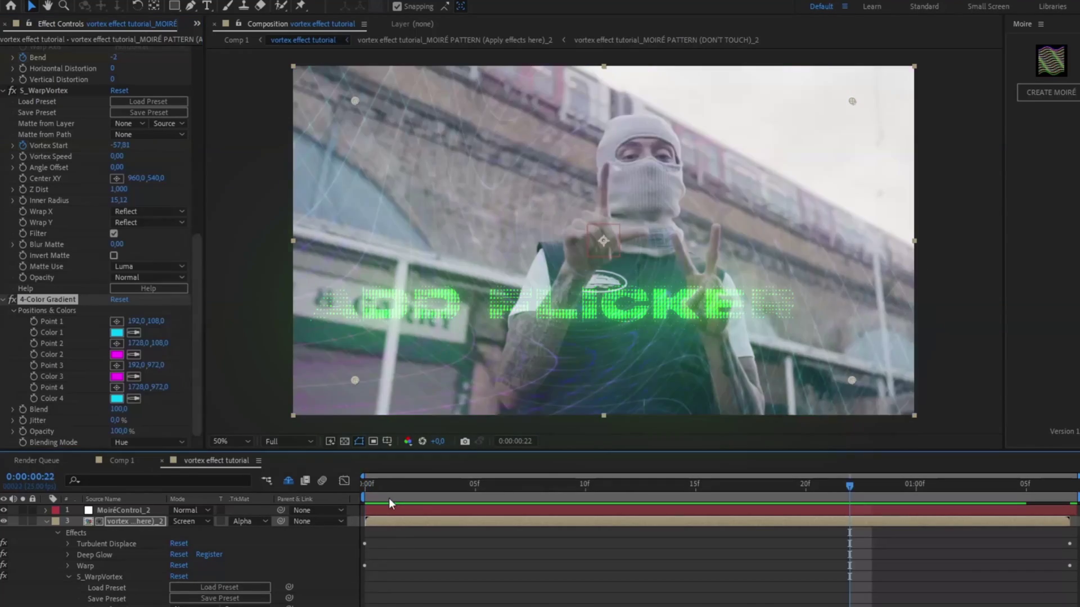
# Apply the S_Flicker effect to the Moiré pattern layer and set Rand Color Amp to 0.5
pyautogui.press('Home')
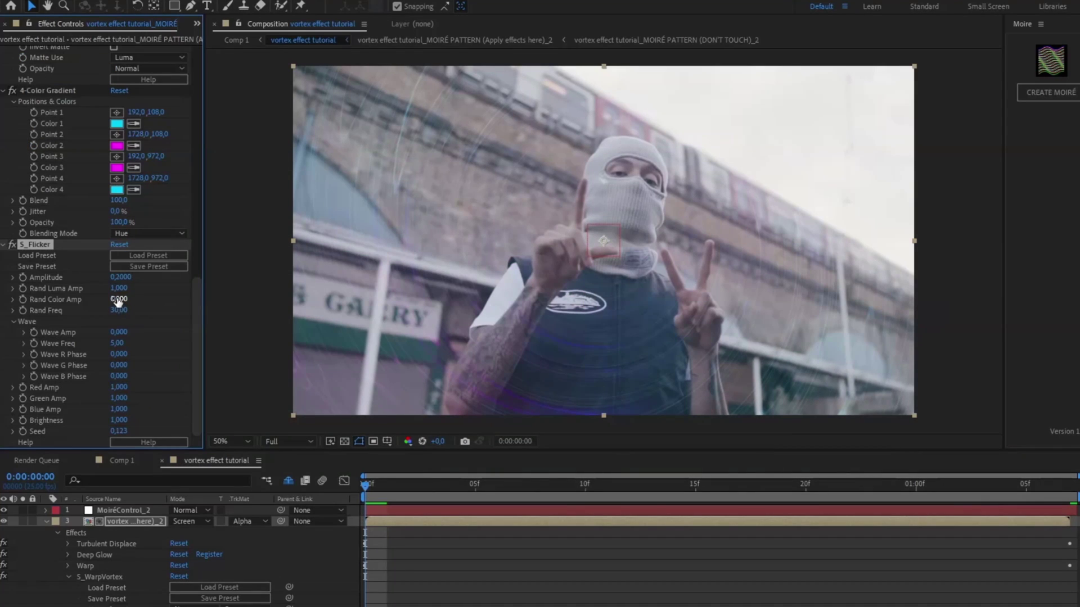
pyautogui.write('0,5')
pyautogui.press('Return')
# Apply S_DissolveLuma to the Moiré pattern layer and keyframe Dissolve Percent from 0% at the first frame to 100% at 0:00:01:07
pyautogui.hotkey('ctrl', 'space')
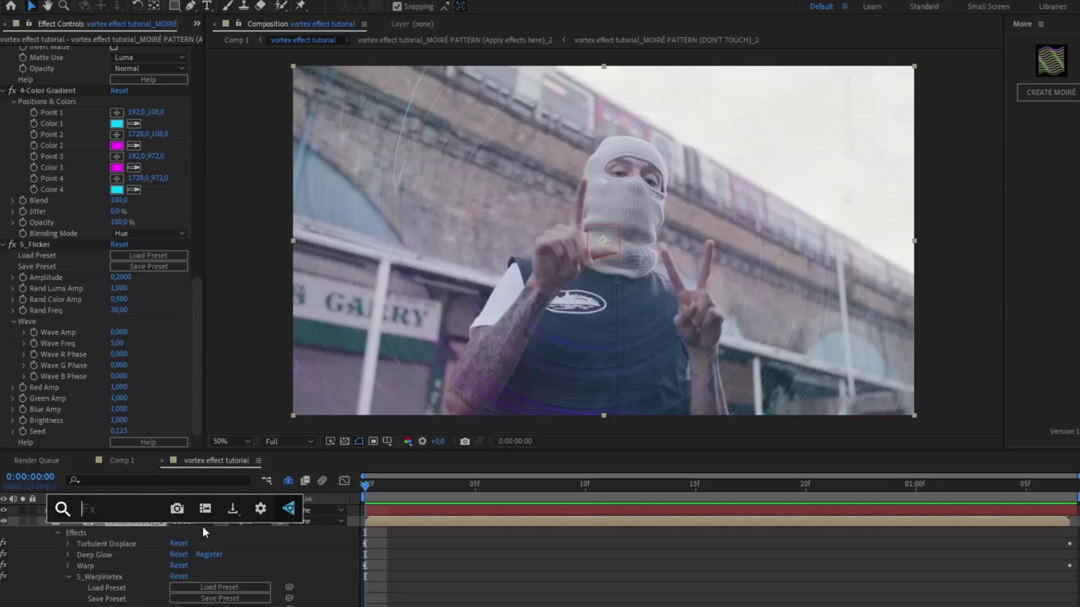
pyautogui.write('d')
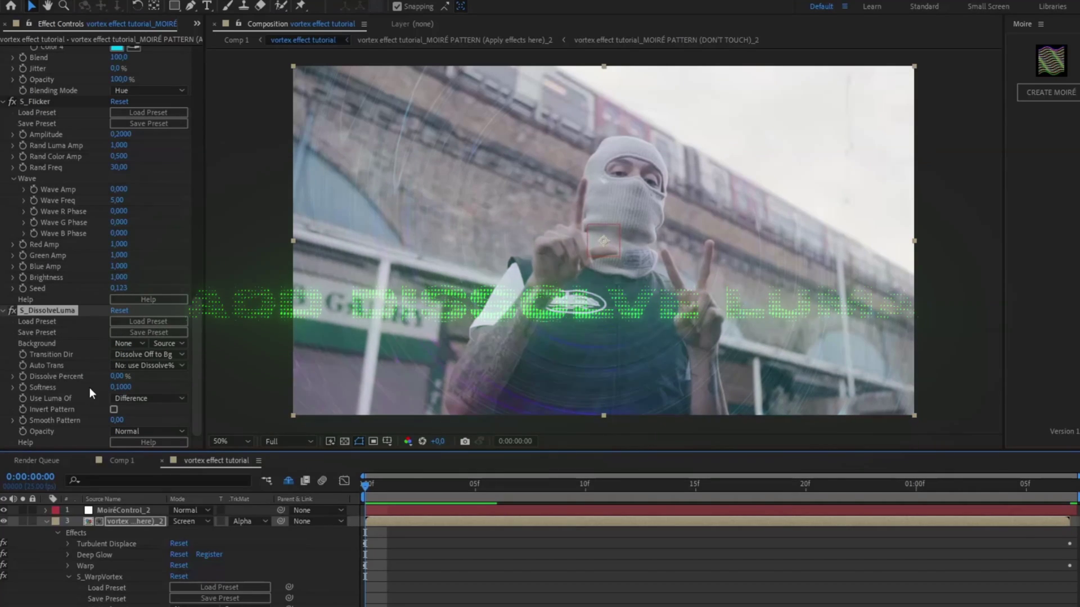
pyautogui.click(21, 376)
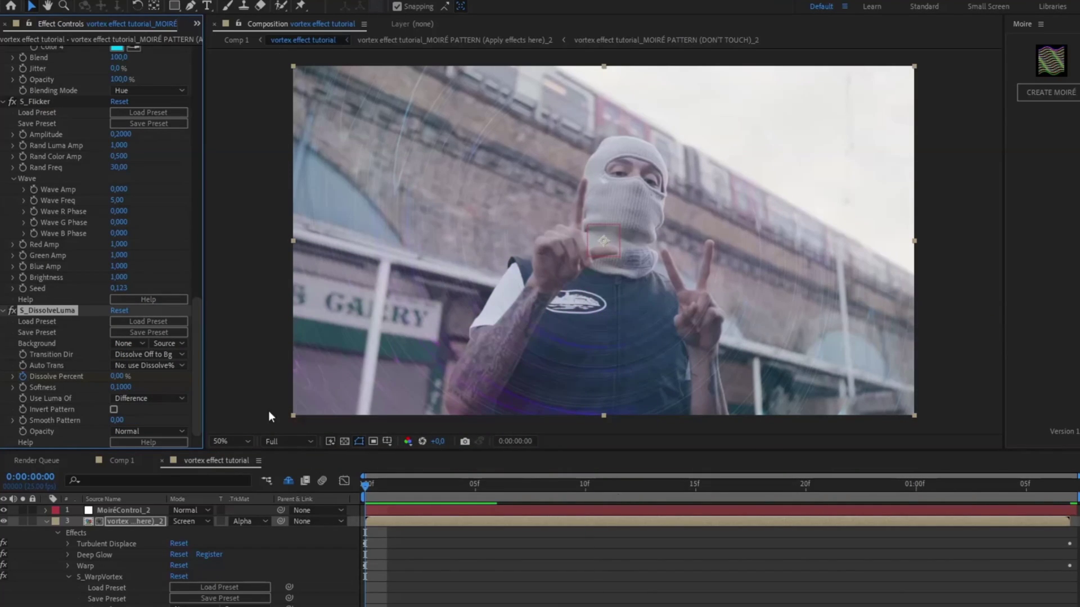
pyautogui.moveTo(366, 486); pyautogui.dragTo(1070, 509)
pyautogui.moveTo(119, 377); pyautogui.dragTo(279, 384)
# Easy-ease the Dissolve Percent keyframes and reshape their value curve by moving its handles
pyautogui.click(69, 577)
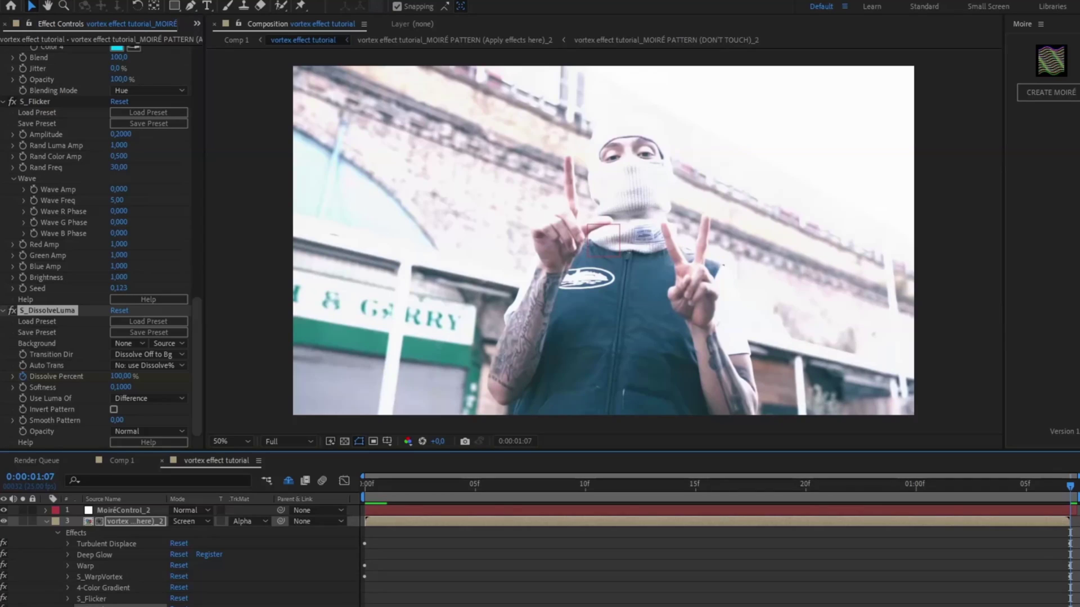
pyautogui.scroll(-3, 312, 605)
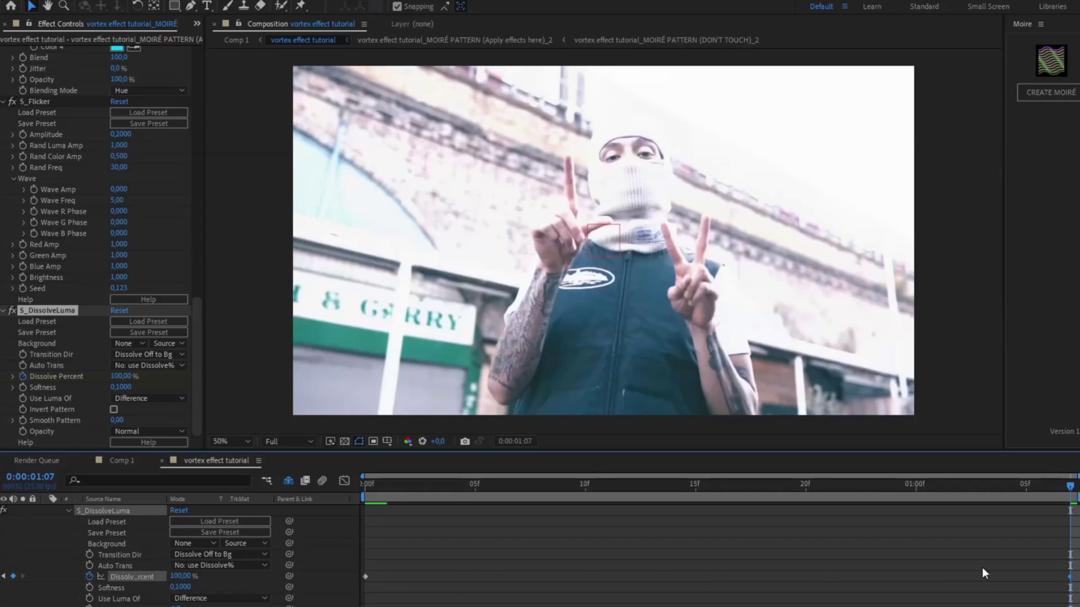
pyautogui.moveTo(362, 563); pyautogui.dragTo(1076, 579)
pyautogui.press('F9')
pyautogui.click(564, 564)
pyautogui.hotkey('shift', 'F3')
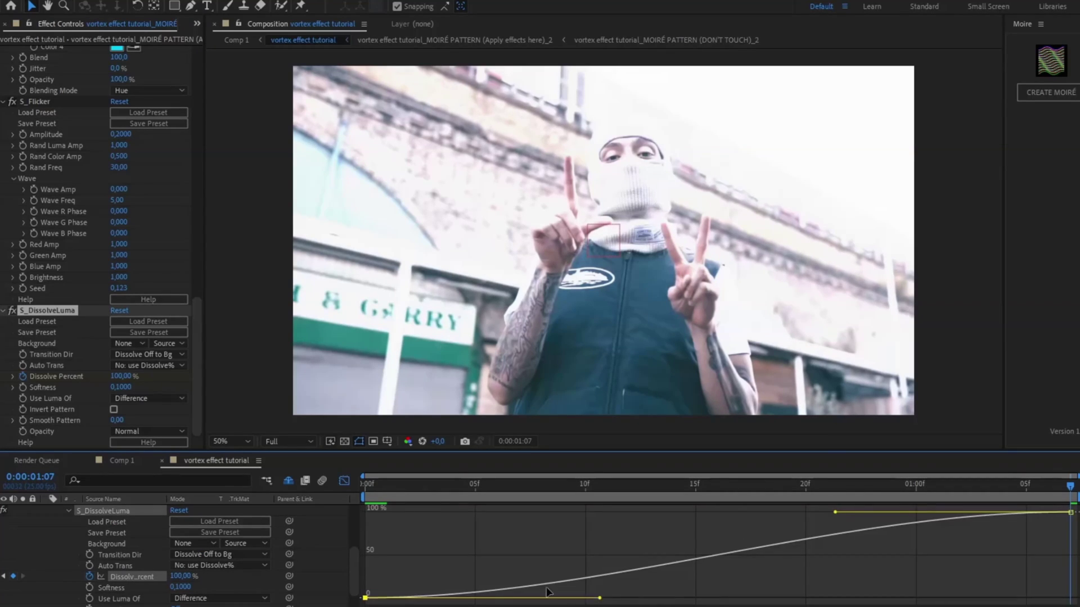
pyautogui.moveTo(835, 512); pyautogui.dragTo(1071, 597)
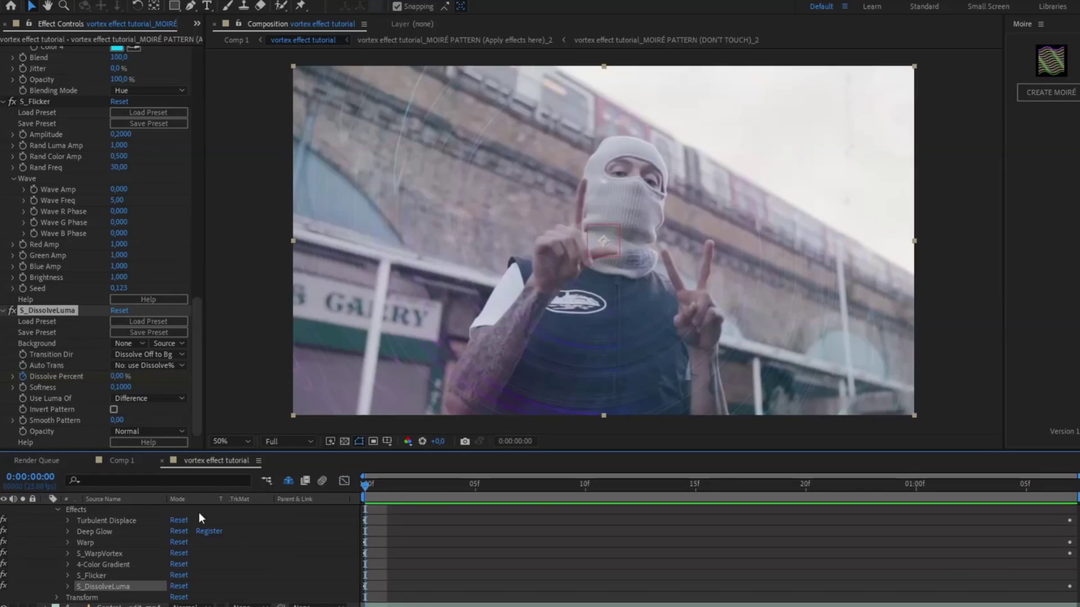
# Apply the S_EdgeDetect effect to the Moiré pattern layer and preview the result from the first frame
pyautogui.scroll(2, 264, 552)
pyautogui.hotkey('ctrl', 'space')
pyautogui.write('ed')
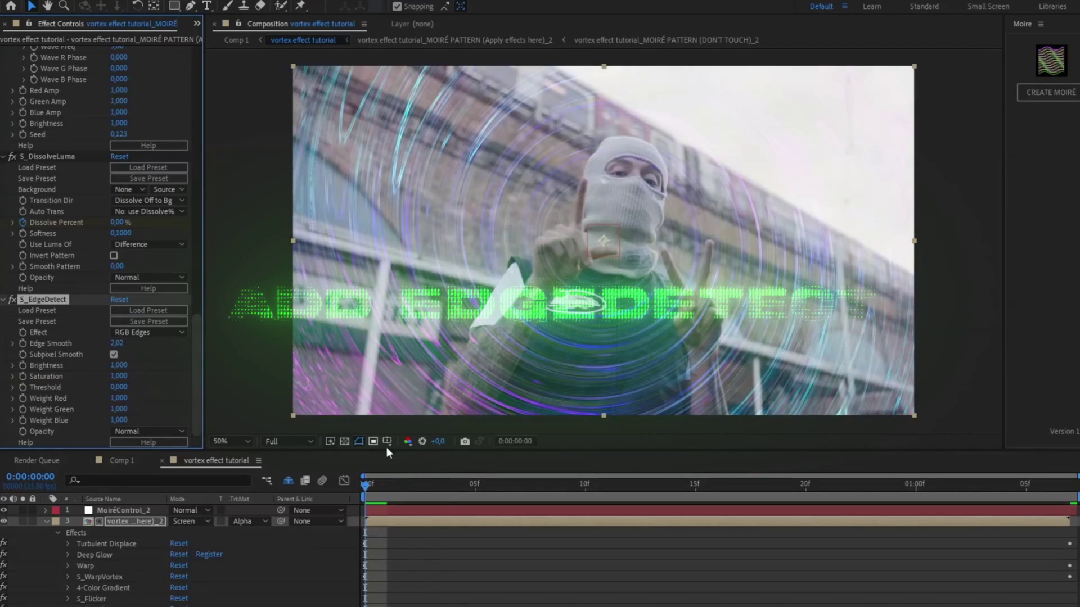
pyautogui.moveTo(416, 486); pyautogui.dragTo(689, 488)
pyautogui.press('Home')
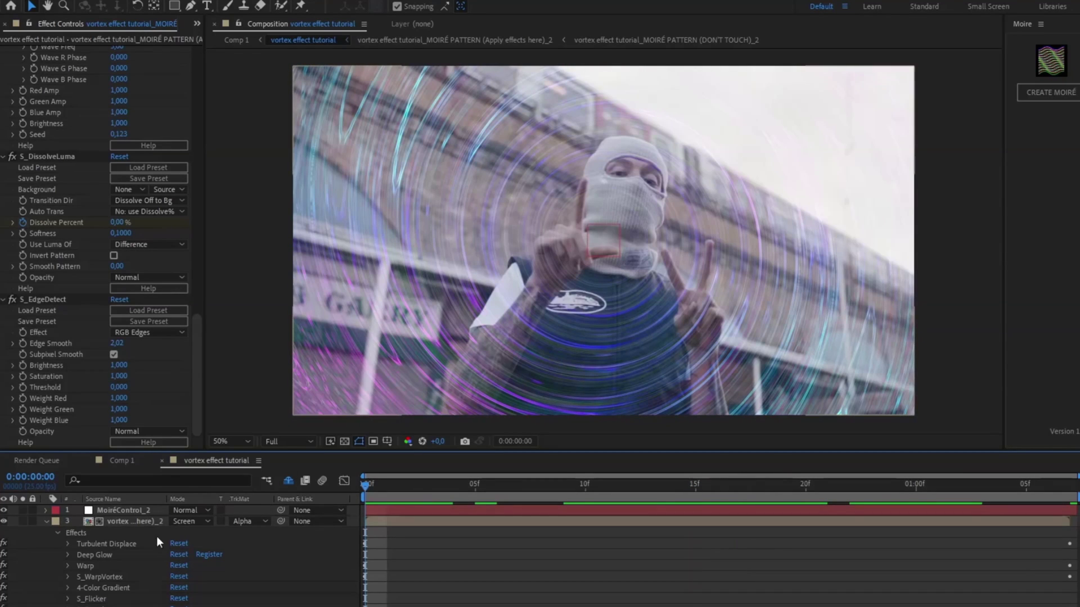
# Apply a second Deep Glow to the Moiré pattern layer with Radius 500 and Exposure 1.37, and preview it
pyautogui.hotkey('ctrl', 'space')
pyautogui.write('d')
pyautogui.click(70, 512)
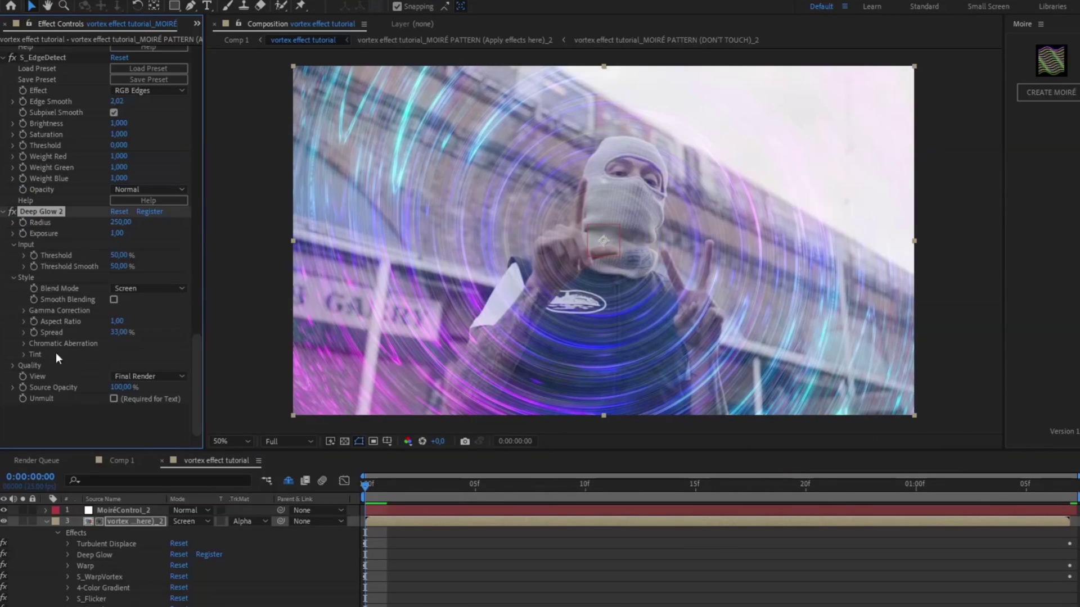
pyautogui.click(120, 222)
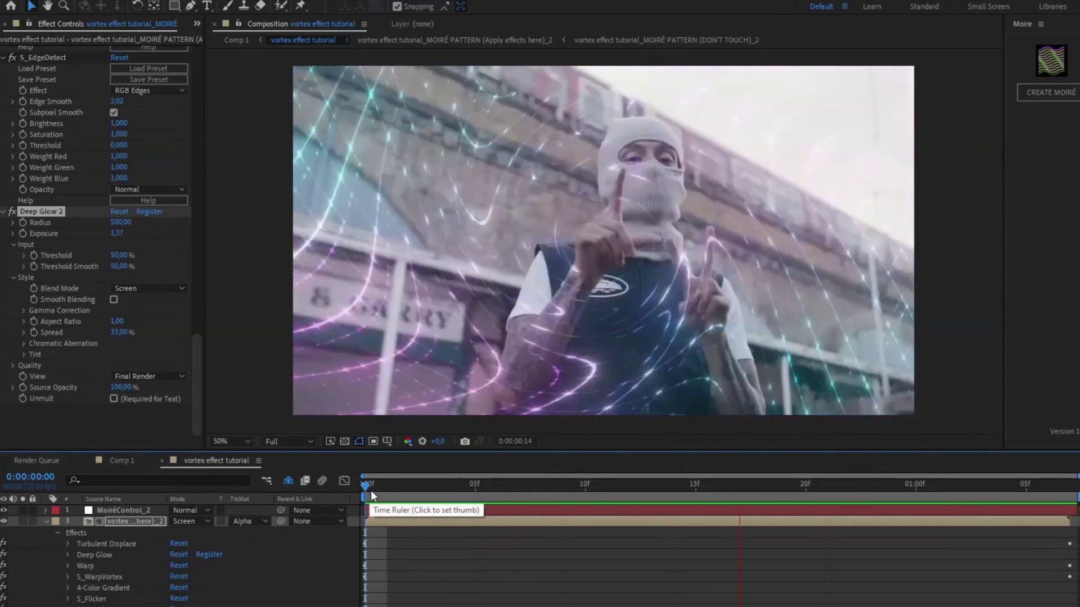
pyautogui.press('space')
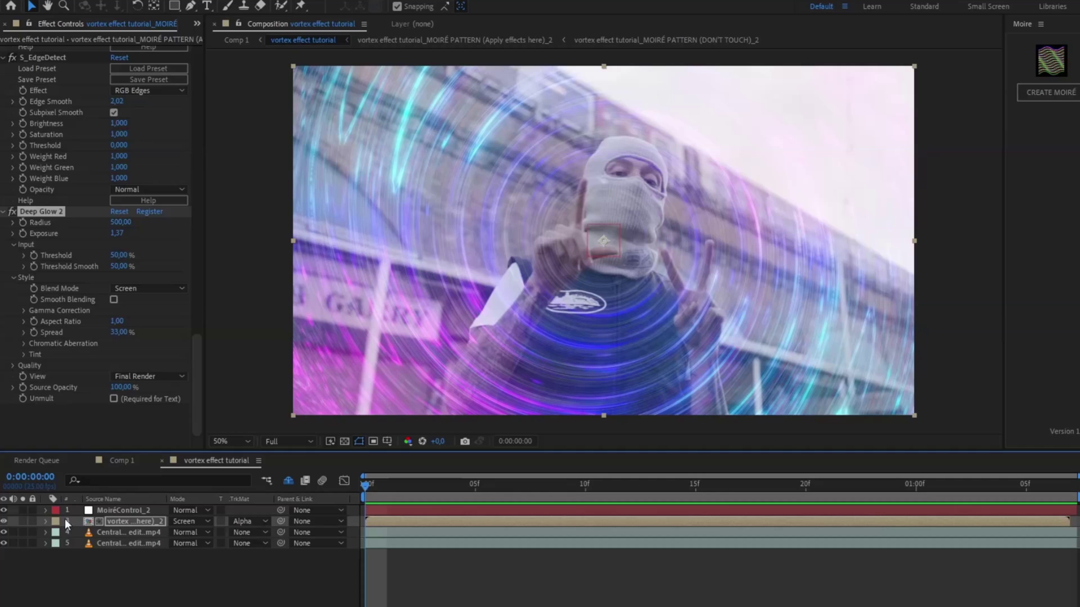
# Move the rotoscoped footage layer to the top of the layer stack and scrub through the composition
pyautogui.click(133, 531)
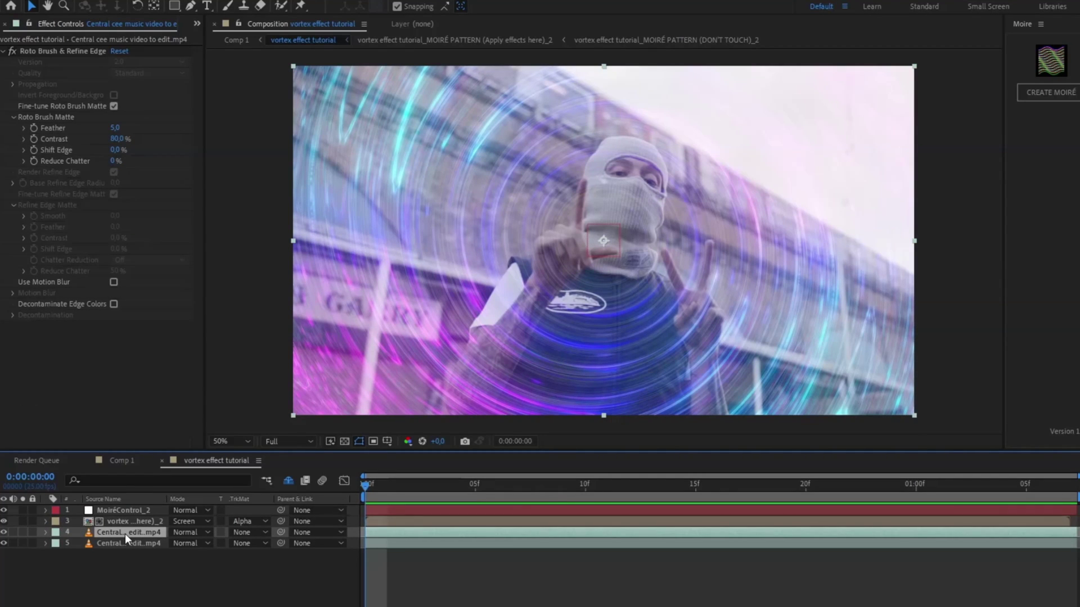
pyautogui.moveTo(125, 534); pyautogui.dragTo(124, 510)
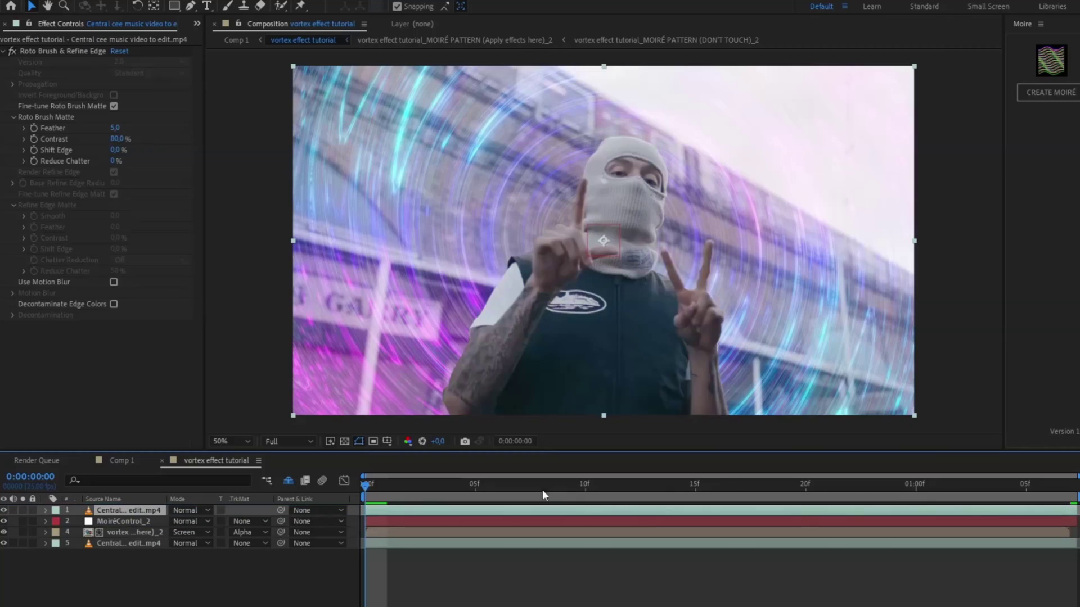
pyautogui.moveTo(440, 491); pyautogui.dragTo(740, 522)
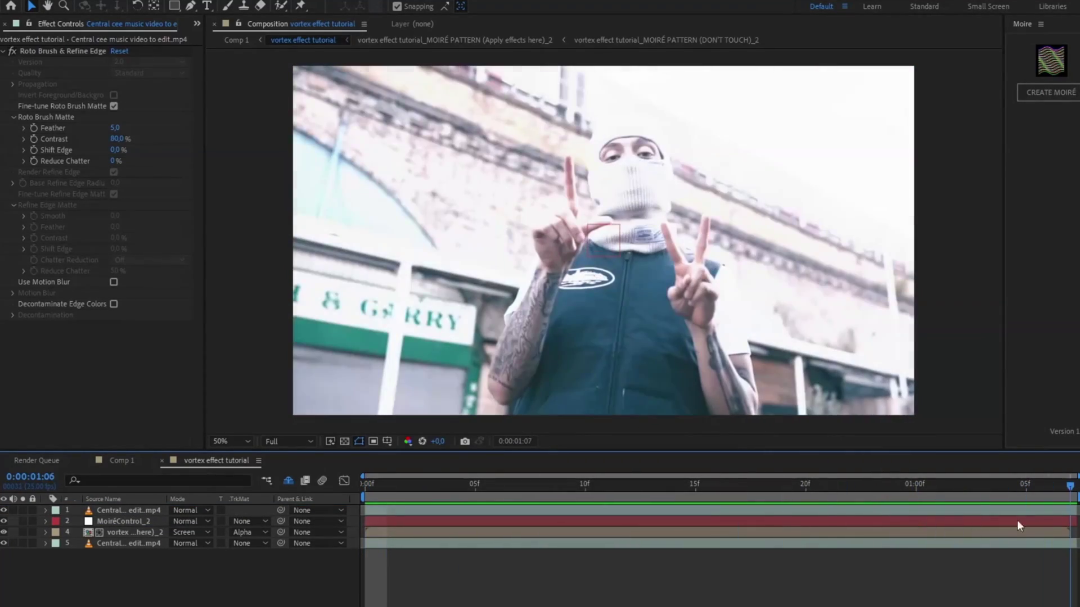
pyautogui.moveTo(717, 491); pyautogui.dragTo(362, 495)
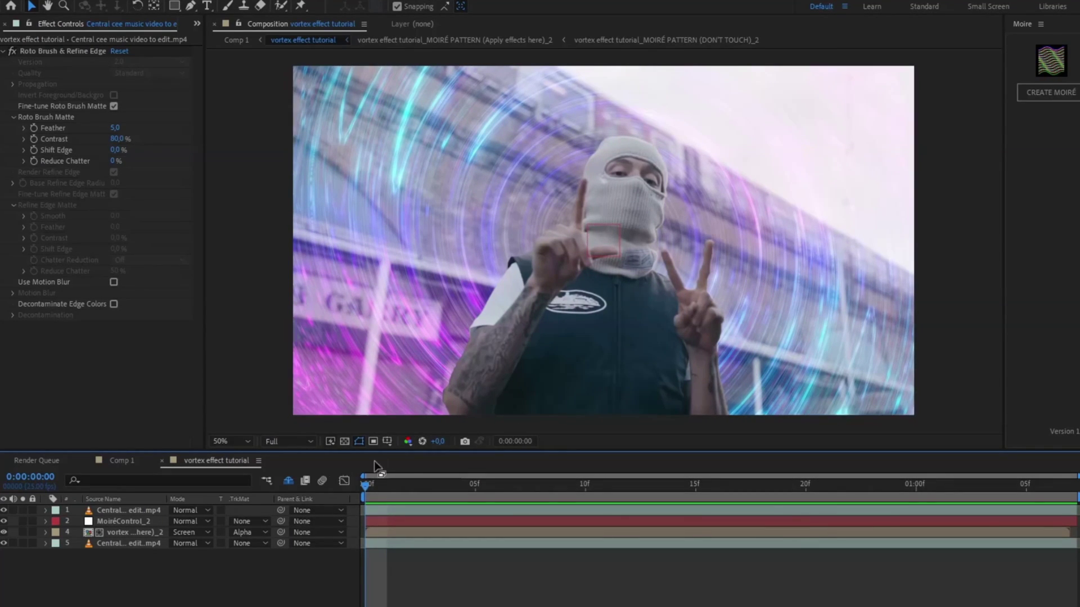
# Duplicate the rotoscoped footage layer and apply the Glow effect to the copy with Glow Intensity 0.5
pyautogui.click(117, 509)
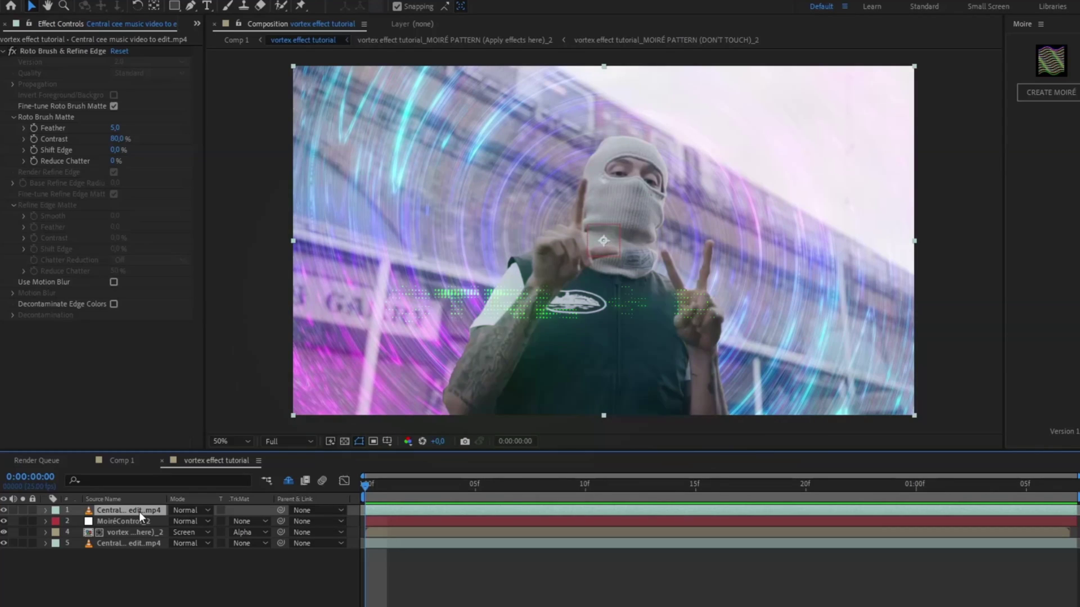
pyautogui.hotkey('ctrl', 'd')
pyautogui.hotkey('ctrl', 'space')
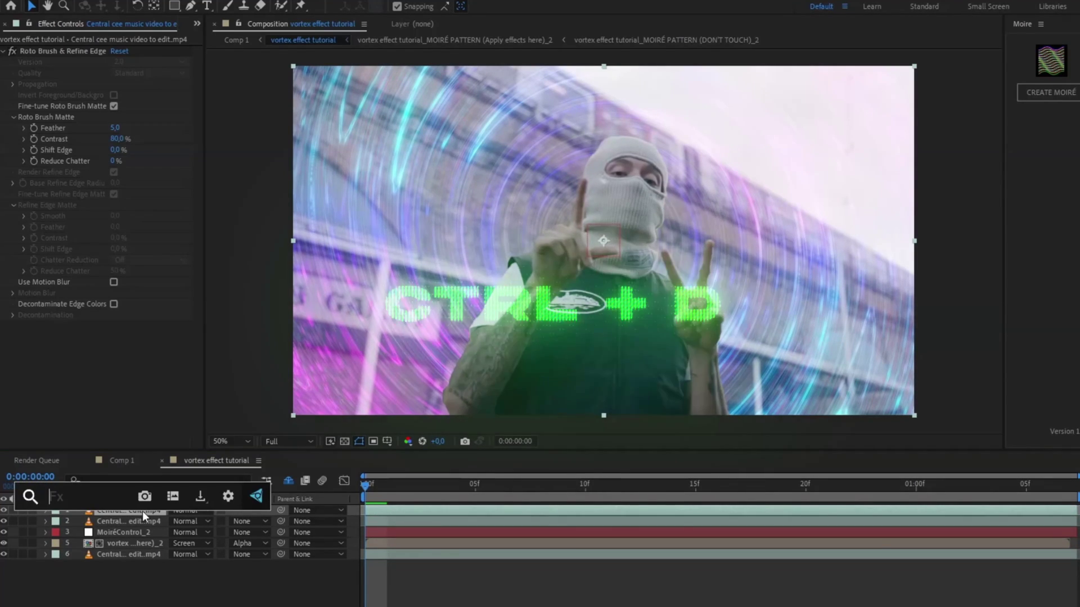
pyautogui.write('glow')
pyautogui.press('Return')
pyautogui.click(115, 306)
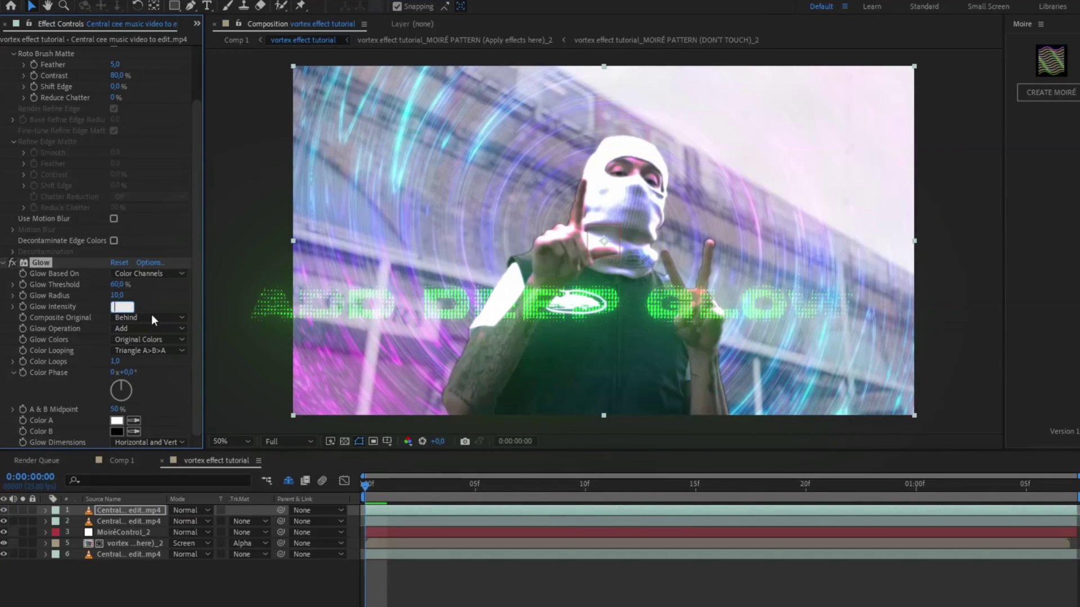
pyautogui.write('0,5')
# Duplicate the Glow effect and set the copy's Glow Radius to 250 and Glow Intensity to 0.3
pyautogui.click(39, 262)
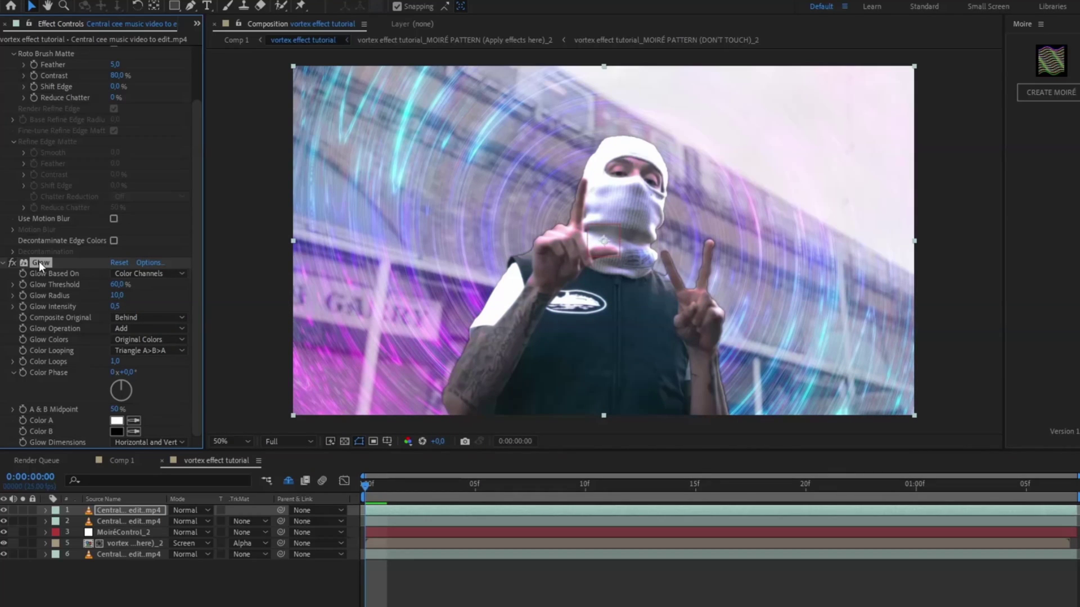
pyautogui.hotkey('ctrl', 'd')
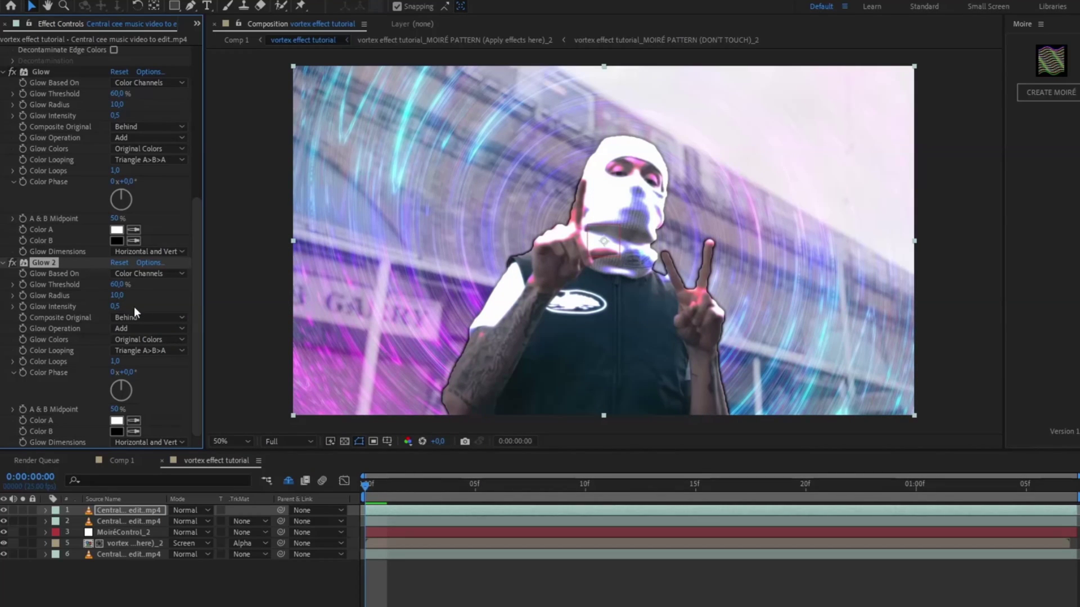
pyautogui.write('250')
pyautogui.press('Return')
pyautogui.press('BackSpace')
pyautogui.write('3')
pyautogui.press('Return')
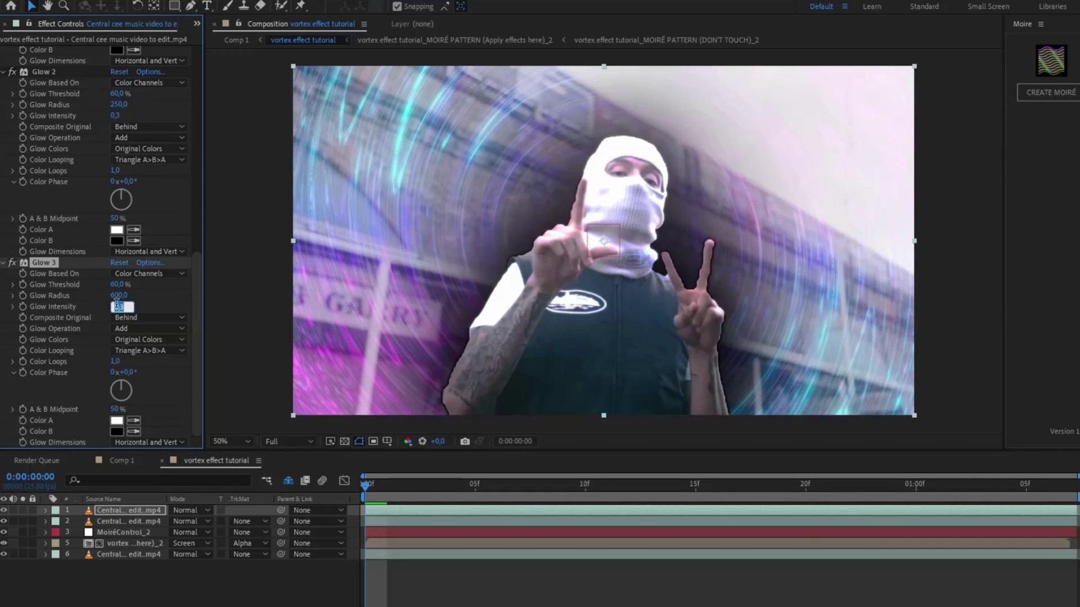
# Apply a 4-Color Gradient to the glowing footage copy, with cyan for Colors 1 and 4, magenta for Colors 2 and 3, and Blending Mode Color
pyautogui.hotkey('ctrl', 'space')
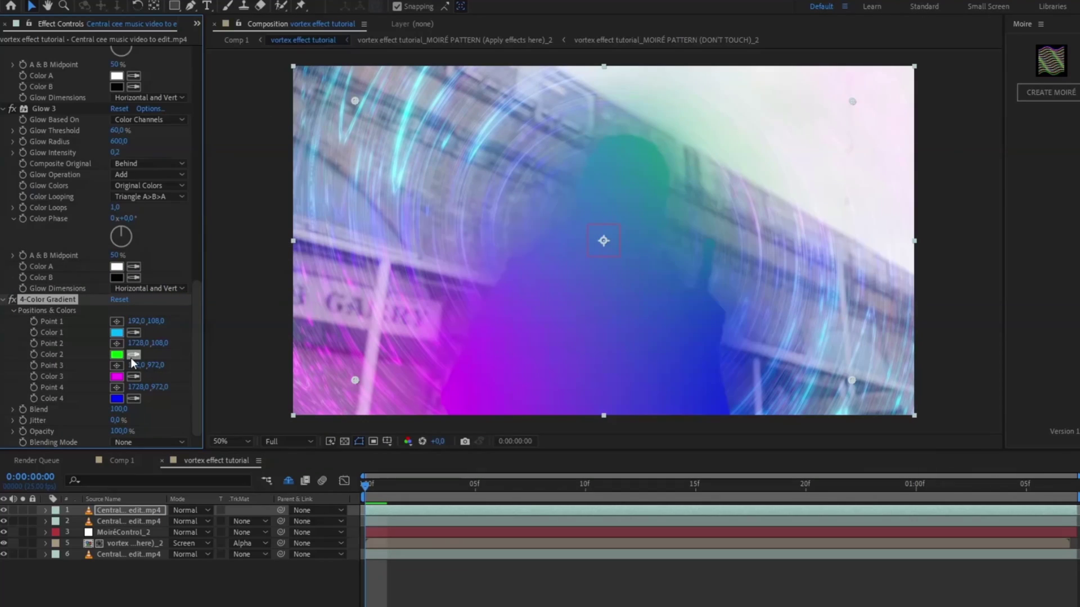
pyautogui.click(116, 376)
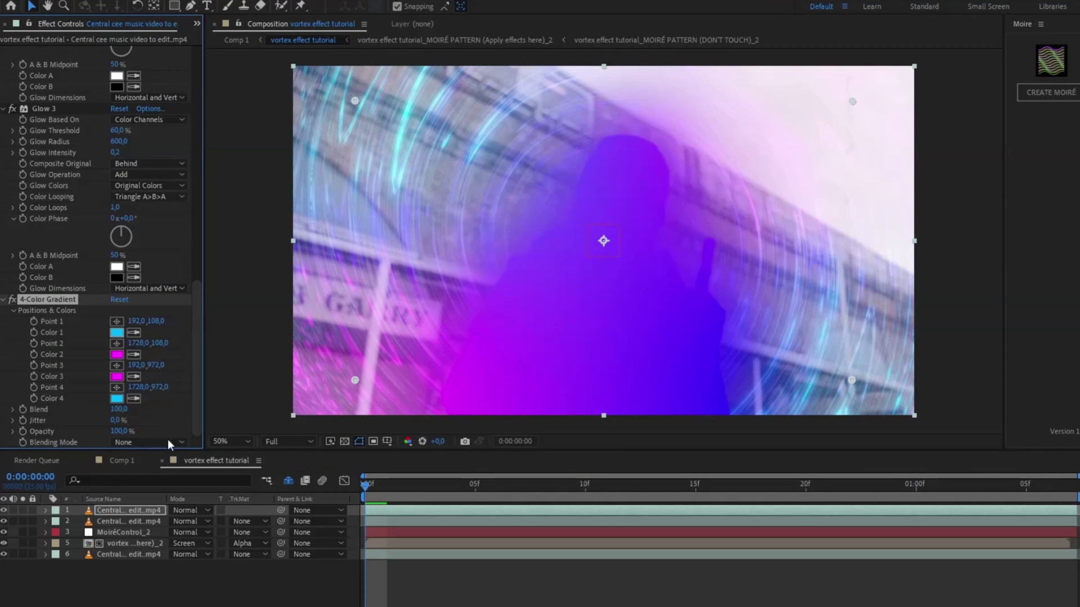
pyautogui.click(136, 447)
pyautogui.click(141, 414)
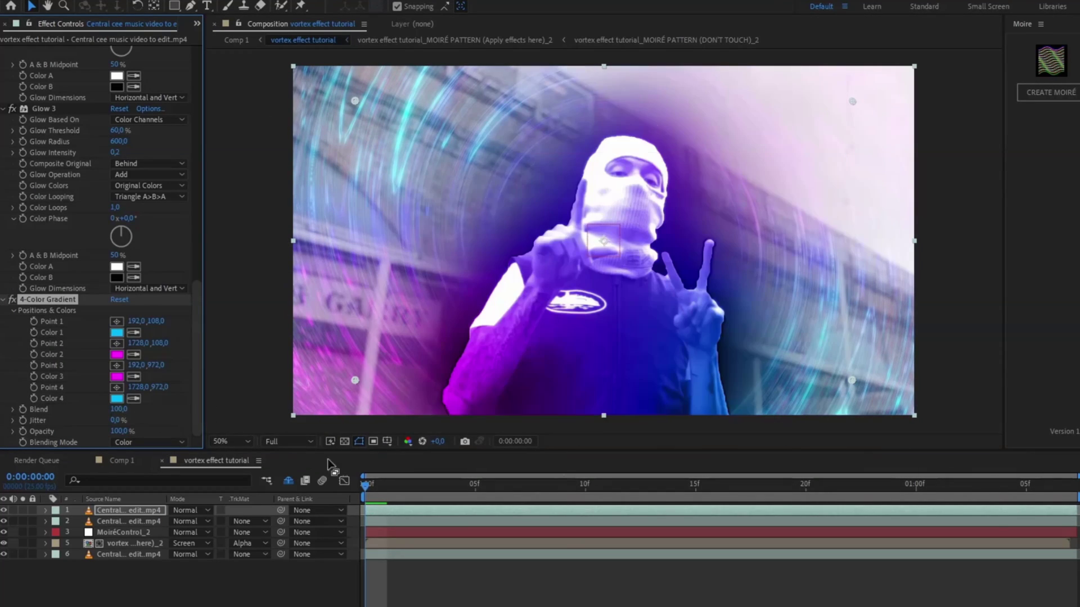
# Set the glowing footage copy's layer blending mode to Screen and scrub through the composition to check it
pyautogui.click(564, 478)
pyautogui.click(86, 511)
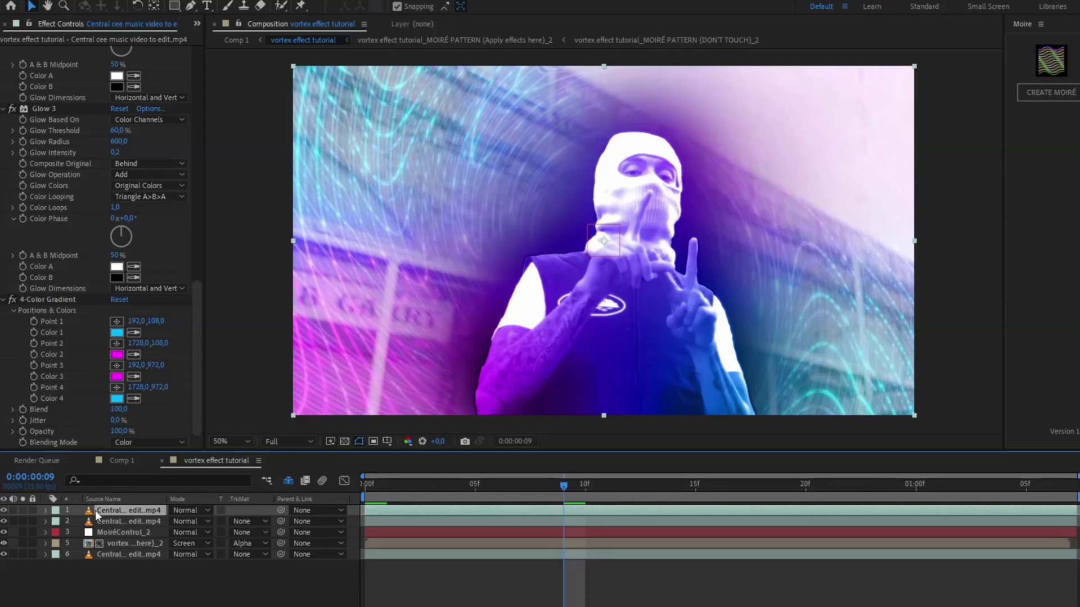
pyautogui.click(184, 511)
pyautogui.click(233, 232)
pyautogui.click(607, 485)
pyautogui.moveTo(642, 493); pyautogui.dragTo(452, 484)
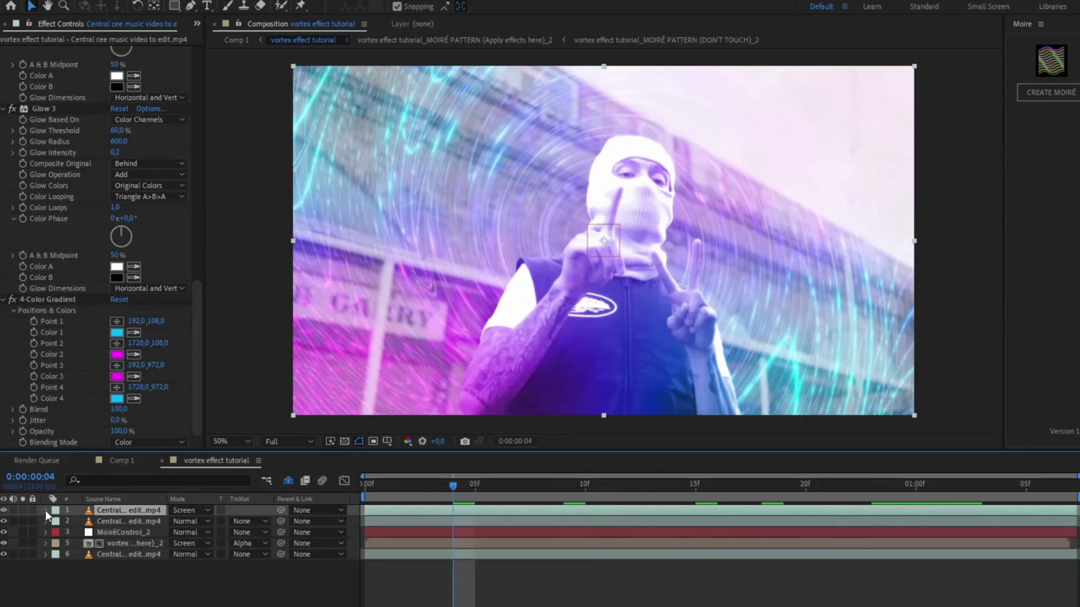
# Keyframe the glowing copy's Opacity from 0% at the first frame to 100% at 0:00:01:07
pyautogui.click(45, 511)
pyautogui.click(58, 532)
pyautogui.press('Home')
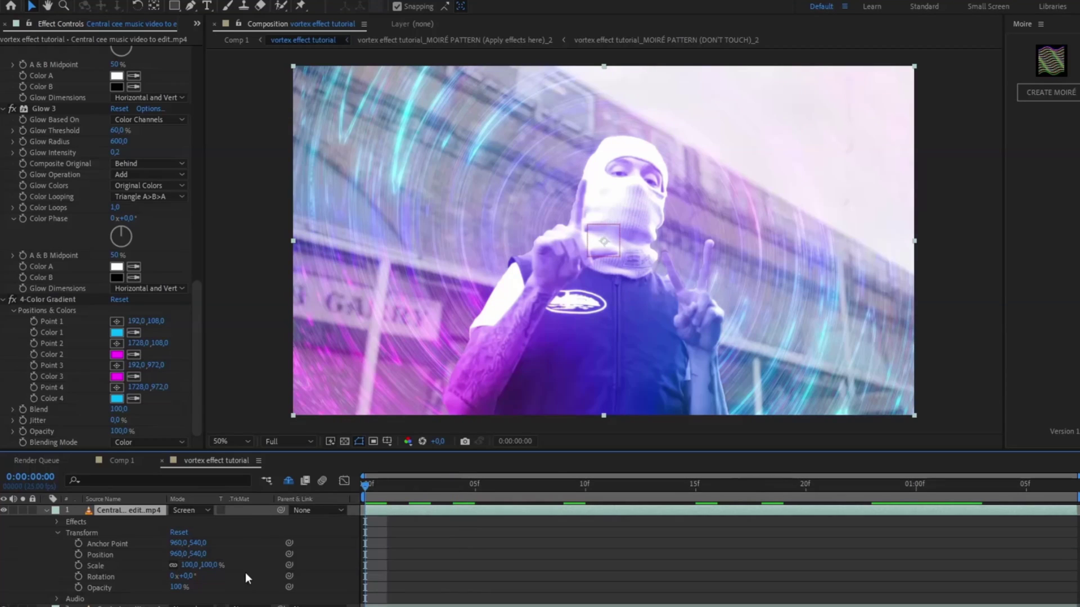
pyautogui.click(169, 586)
pyautogui.write('0')
pyautogui.press('Return')
pyautogui.click(79, 587)
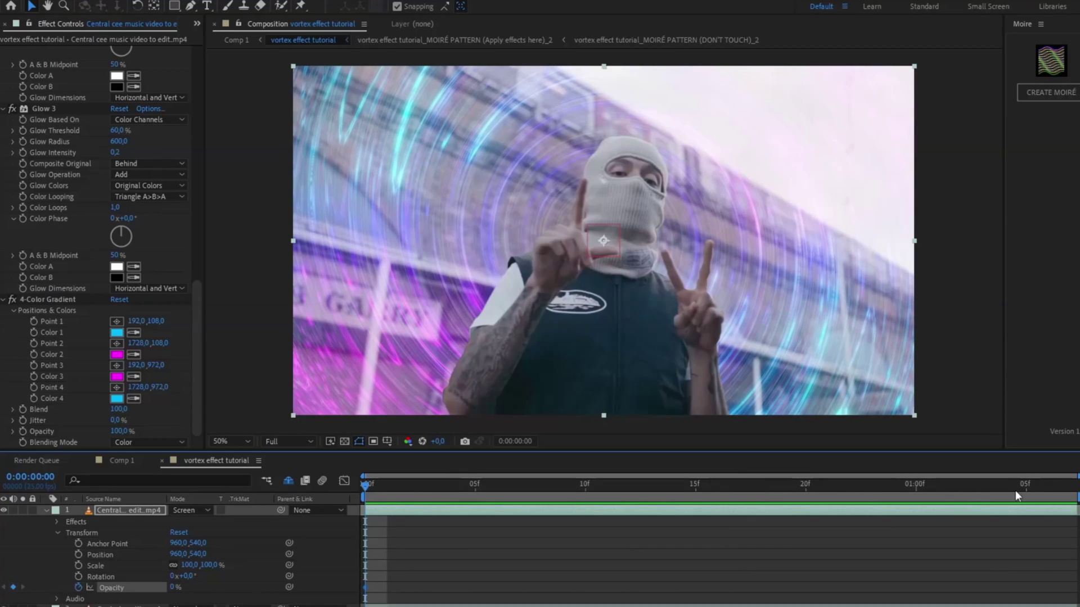
pyautogui.moveTo(1013, 489); pyautogui.dragTo(1071, 488)
pyautogui.moveTo(172, 587); pyautogui.dragTo(762, 578)
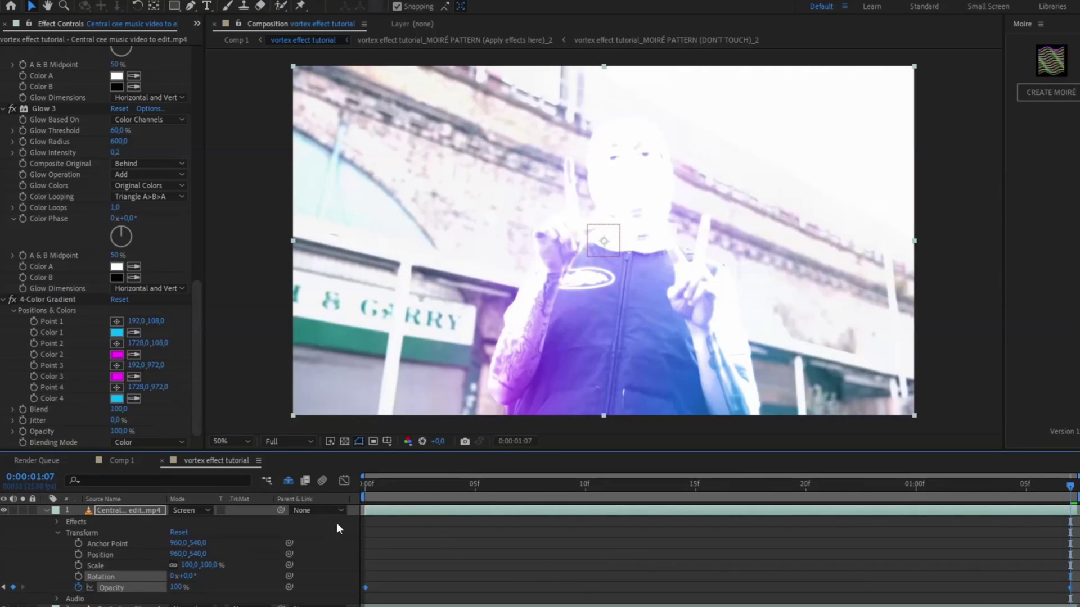
# Reshape the glowing copy's Opacity curve in the Graph Editor so it stays low and rises steeply near the end
pyautogui.click(344, 482)
pyautogui.click(344, 482)
pyautogui.click(112, 587)
pyautogui.click(344, 482)
pyautogui.moveTo(834, 512); pyautogui.dragTo(1061, 595)
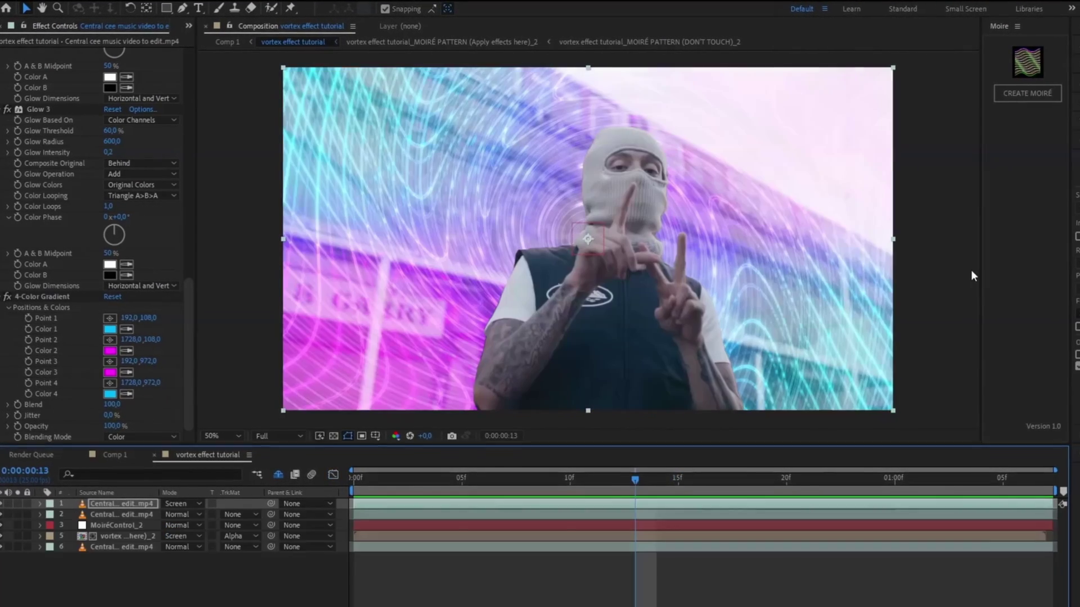